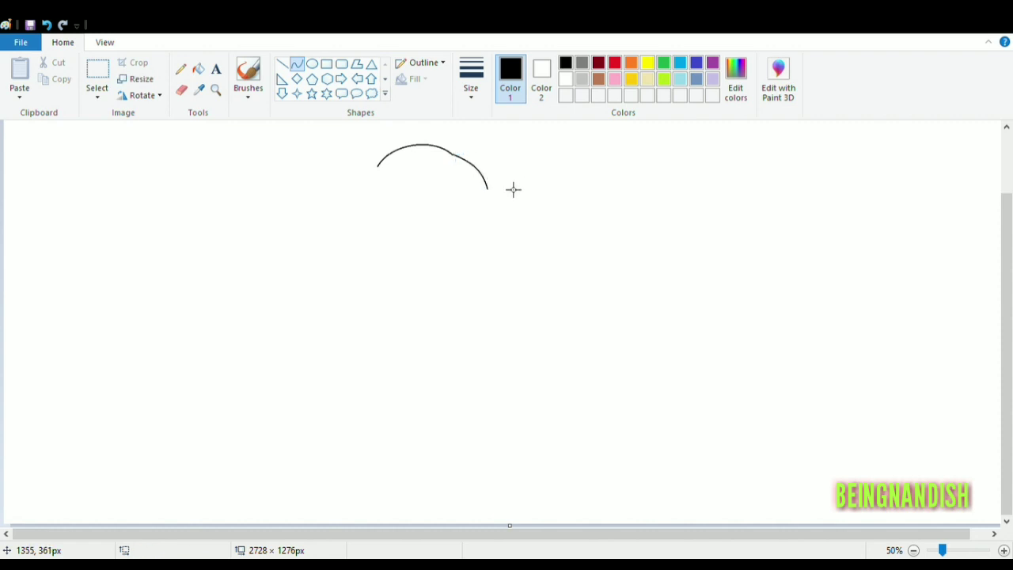
Step: Extend the Santa hat's outer outline with a curve bulging outward and tapering down to its drooping tip
drag(495, 194, 509, 254)
mouse_move(506, 206)
mouse_down()
mouse_move(524, 225)
mouse_move(512, 221)
mouse_move(520, 214)
mouse_up()
drag(502, 250, 506, 260)
click(571, 197)
Step: Draw the curved line between the hat and its brim, plus the inner edge of the drooping fold down to the tip
drag(378, 166, 455, 198)
drag(455, 198, 460, 219)
click(453, 188)
click(536, 235)
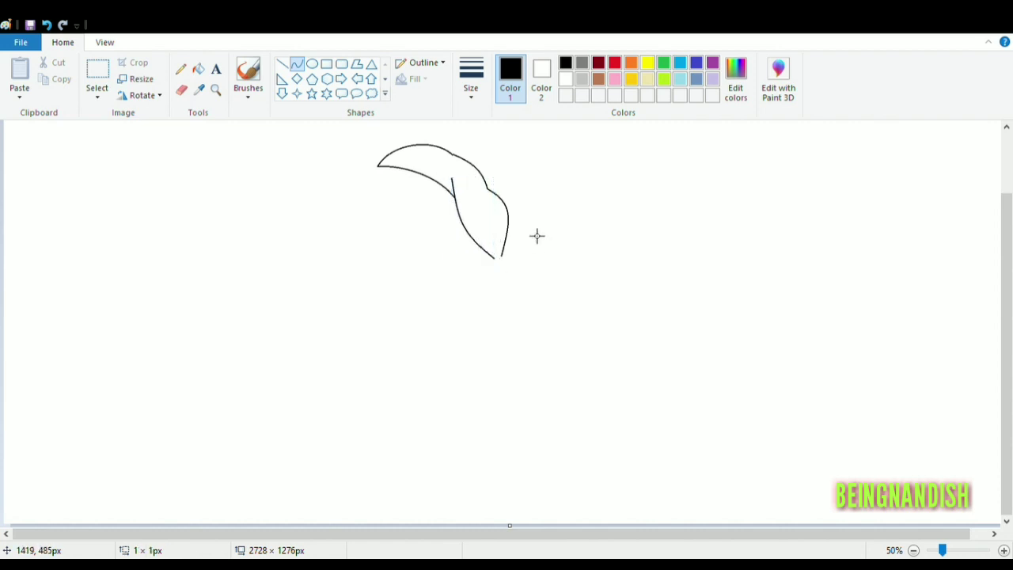
Step: Draw the pom-pom as a circle about 77 × 75 px at the hat's drooping tip
click(312, 64)
mouse_move(492, 255)
mouse_down()
mouse_move(512, 275)
mouse_move(515, 263)
mouse_move(491, 273)
mouse_move(495, 285)
mouse_move(527, 268)
mouse_up()
drag(508, 284, 507, 279)
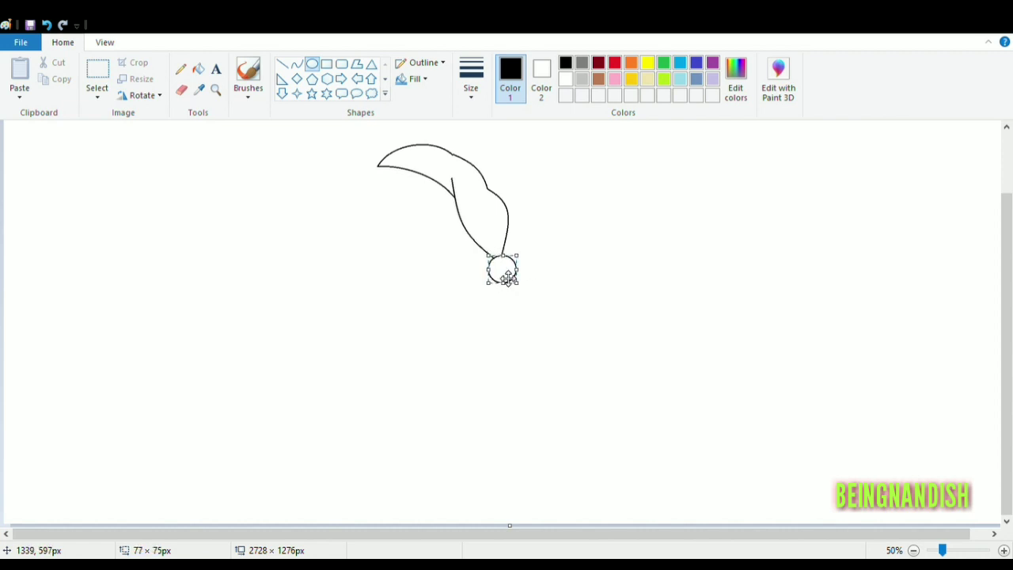
click(595, 206)
Step: Outline the hat's brim with curves: a rounded left end, a long arched lower edge and a pointed, closed right end
mouse_move(378, 166)
mouse_down()
mouse_move(373, 185)
mouse_move(343, 201)
mouse_move(368, 200)
mouse_move(380, 172)
mouse_move(368, 198)
mouse_move(340, 198)
mouse_move(406, 195)
mouse_move(370, 198)
mouse_move(438, 218)
mouse_move(460, 276)
mouse_move(430, 211)
mouse_move(454, 218)
mouse_up()
key(ctrl+z)
click(296, 66)
click(370, 177)
click(389, 204)
click(327, 240)
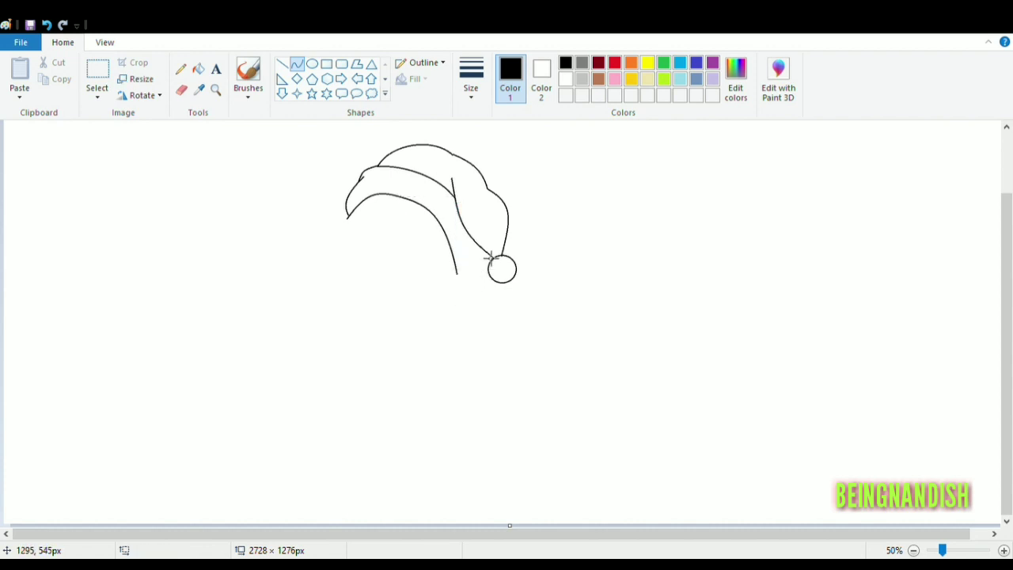
mouse_move(484, 252)
mouse_down()
mouse_move(460, 279)
mouse_move(483, 288)
mouse_move(463, 293)
mouse_up()
click(463, 282)
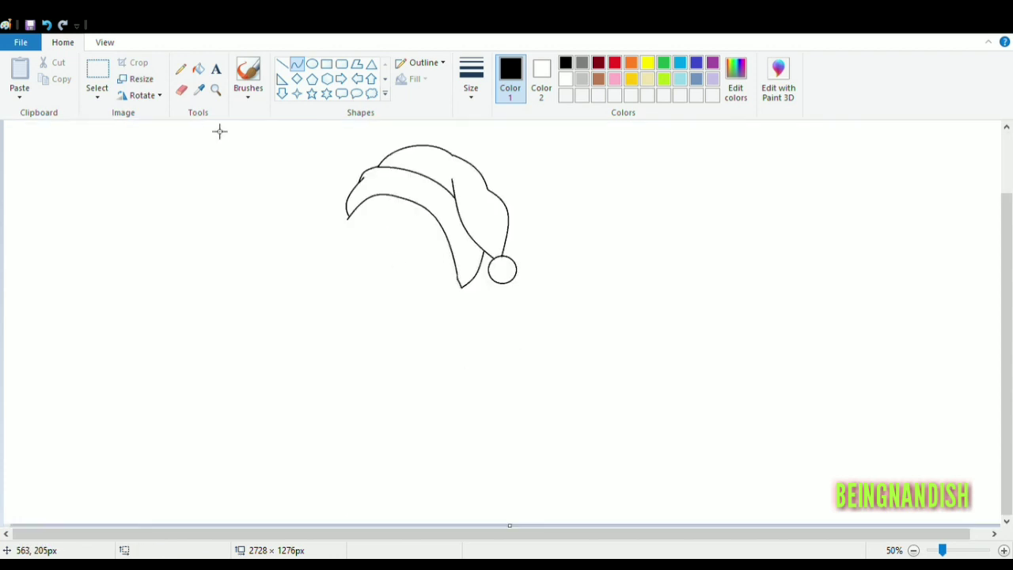
Step: Draw the left cheek curve below the brim and a nose circle beside it, and erase the circle's right edge
drag(349, 219, 335, 258)
mouse_move(321, 239)
mouse_down()
mouse_move(341, 236)
mouse_move(389, 270)
mouse_move(377, 258)
mouse_move(389, 252)
mouse_up()
click(284, 229)
click(312, 63)
click(182, 90)
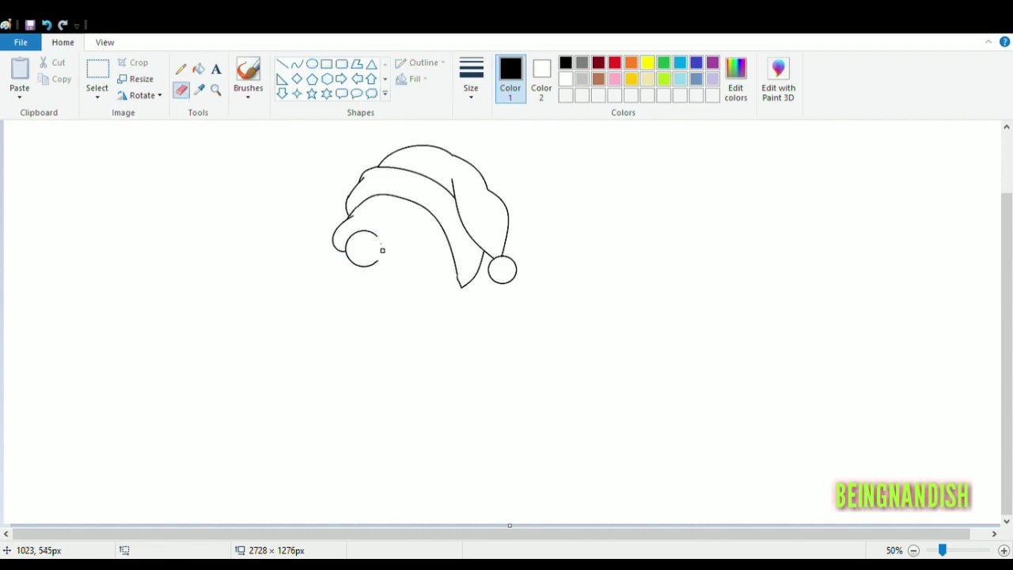
Step: Add a small curved lobe to the right of the nose and an arched cheek line beside it
click(297, 63)
mouse_move(389, 244)
mouse_down()
mouse_move(373, 257)
mouse_move(388, 272)
mouse_move(435, 259)
mouse_up()
click(420, 253)
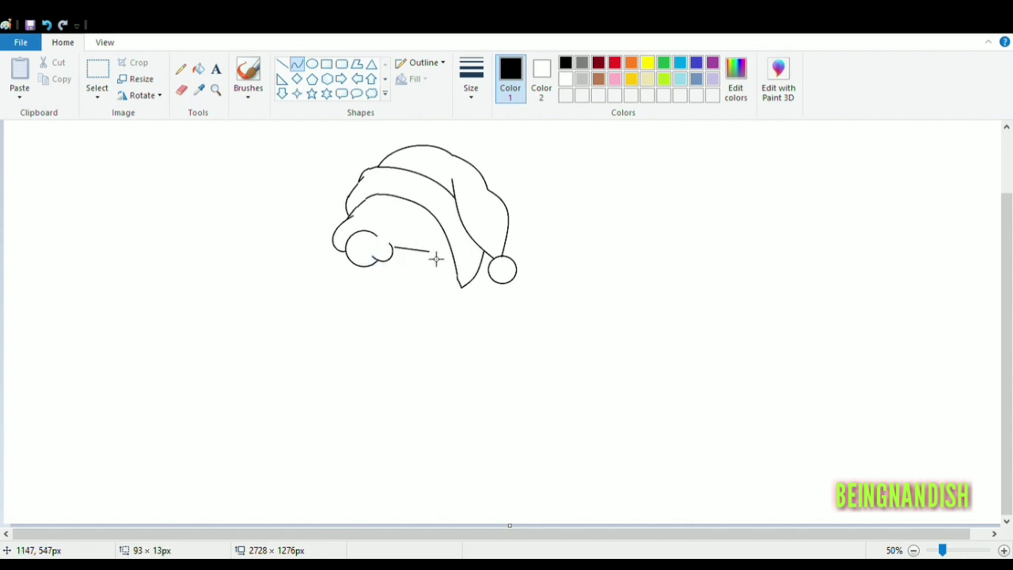
click(430, 250)
click(413, 312)
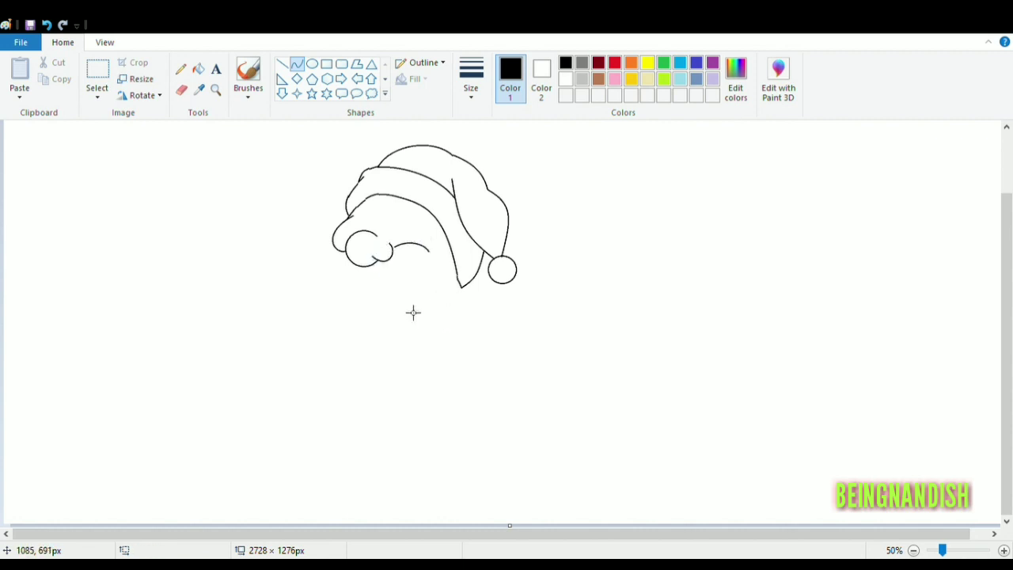
Step: Outline both halves of the moustache with curves below the nose, and add a small U-shaped mouth beneath it
drag(390, 266, 418, 278)
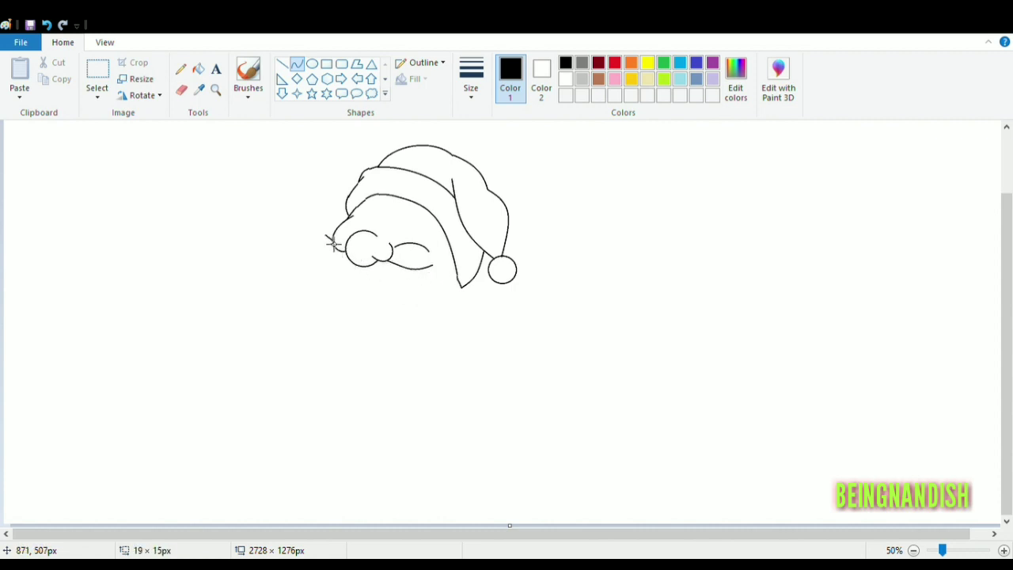
click(339, 281)
click(282, 63)
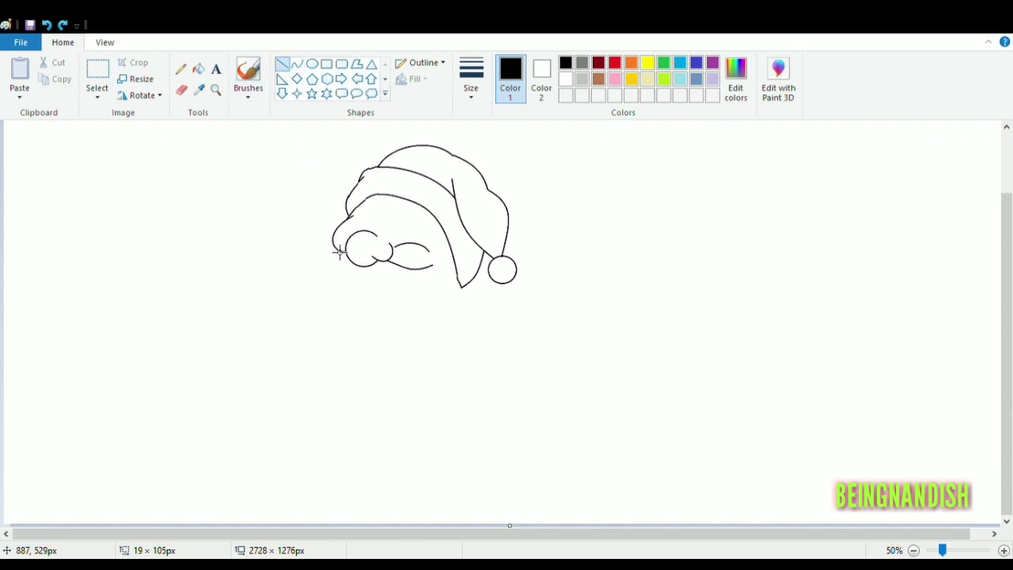
click(297, 64)
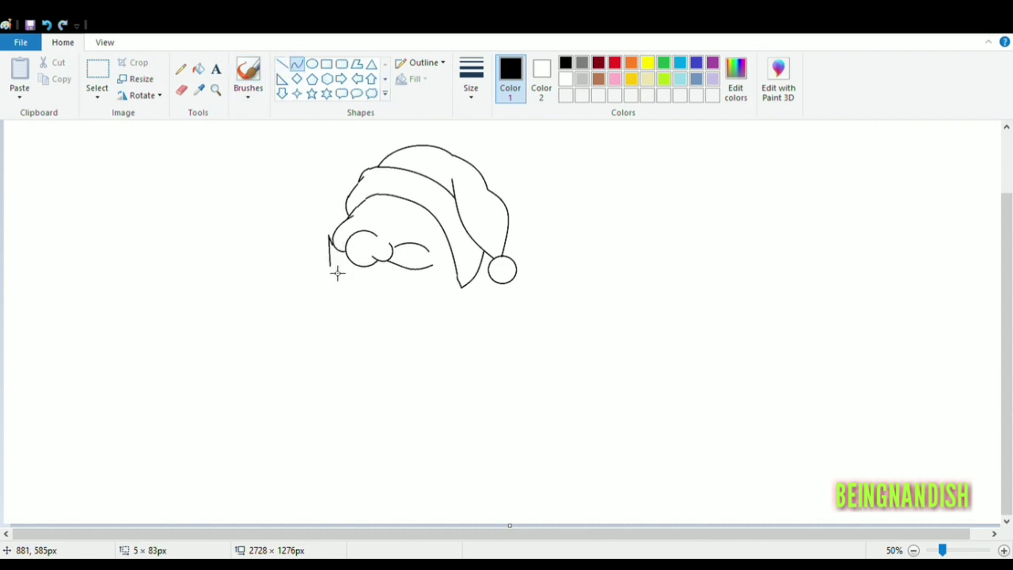
mouse_move(337, 273)
mouse_down()
mouse_move(355, 283)
mouse_move(320, 279)
mouse_move(341, 294)
mouse_move(362, 283)
mouse_move(446, 285)
mouse_move(437, 270)
mouse_move(389, 304)
mouse_move(434, 292)
mouse_move(417, 299)
mouse_up()
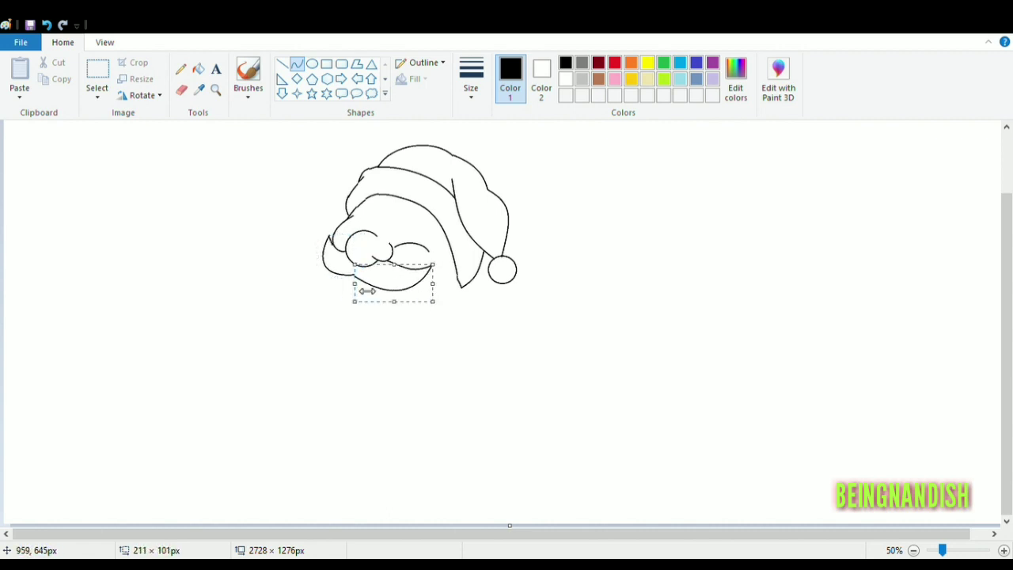
click(354, 342)
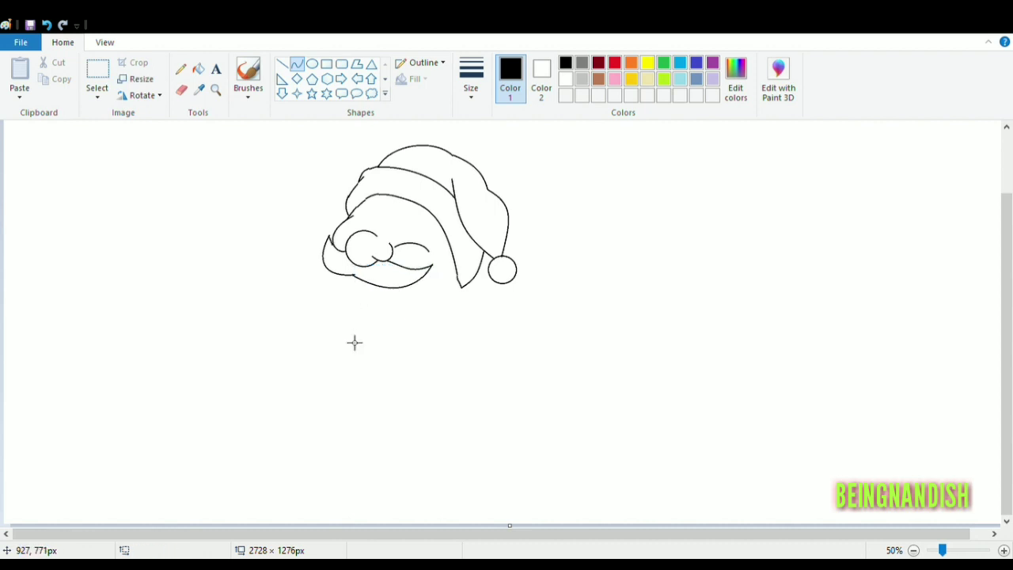
mouse_move(347, 282)
mouse_down()
mouse_move(375, 292)
mouse_move(353, 309)
mouse_move(370, 307)
mouse_up()
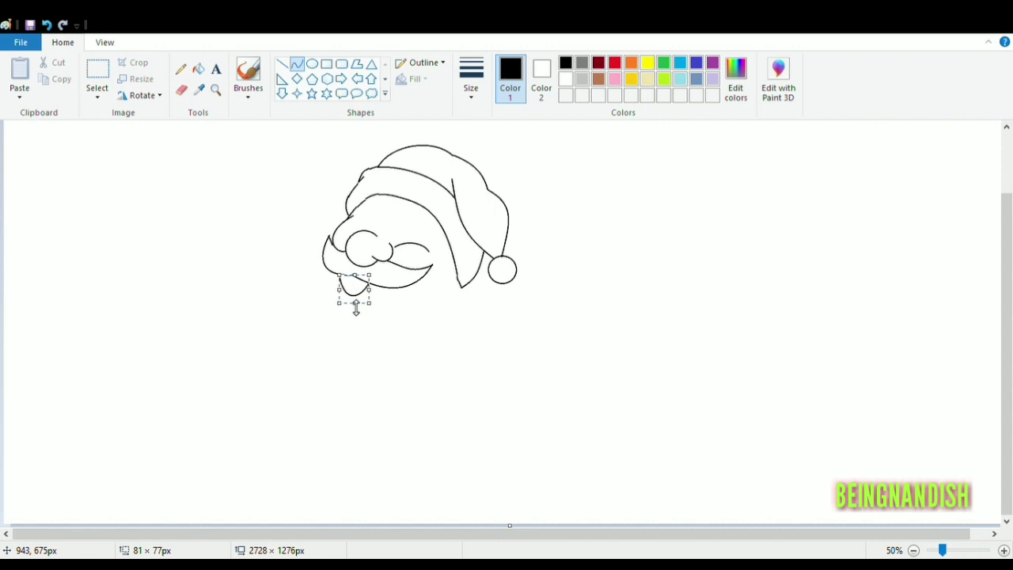
click(326, 280)
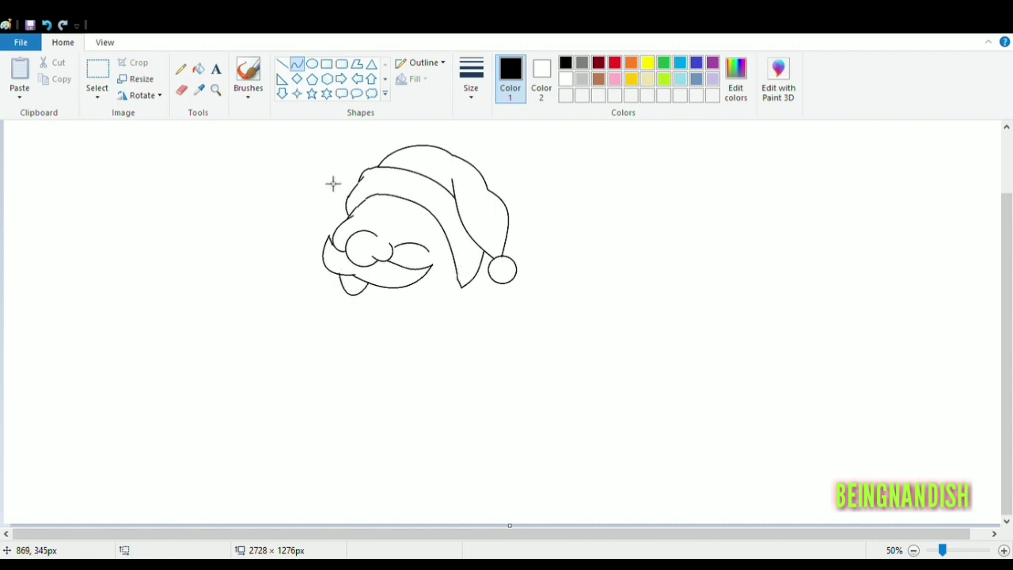
Step: Draw each eye as two nested ellipses, the inner ones about 26 × 44 px on the left and 25 × 51 px on the right
click(105, 42)
click(86, 93)
click(62, 42)
click(282, 63)
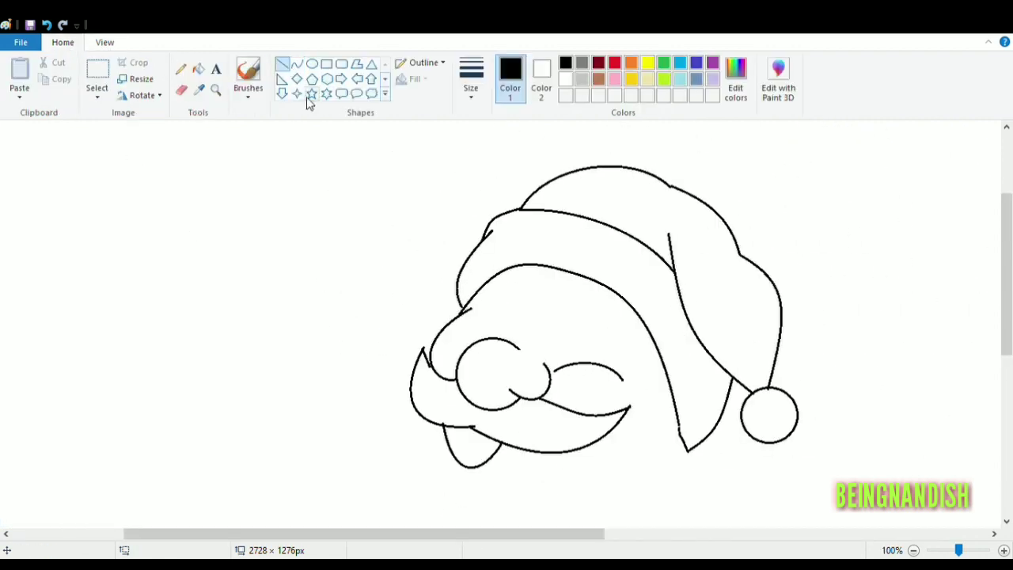
click(298, 65)
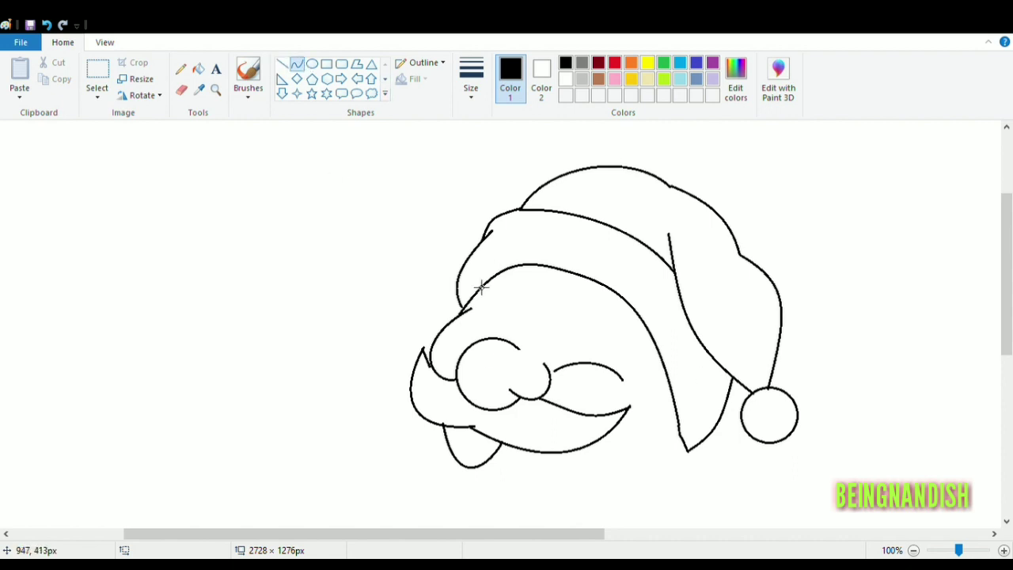
click(312, 63)
drag(480, 309, 504, 357)
mouse_move(572, 331)
mouse_down()
mouse_move(604, 387)
mouse_move(605, 361)
mouse_move(593, 353)
mouse_move(612, 321)
mouse_move(599, 369)
mouse_up()
click(616, 331)
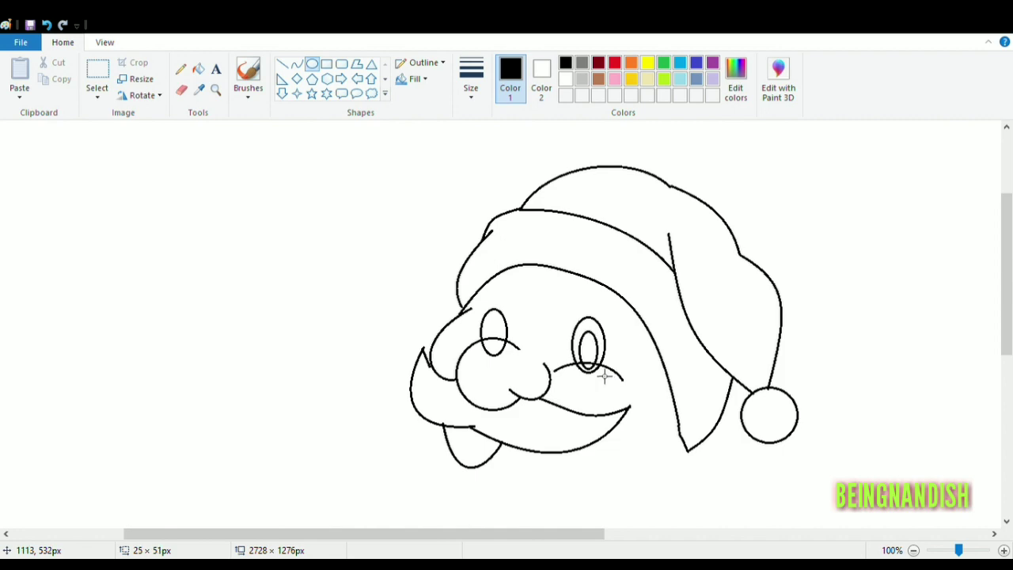
mouse_move(486, 320)
mouse_down()
mouse_move(510, 360)
mouse_move(494, 341)
mouse_up()
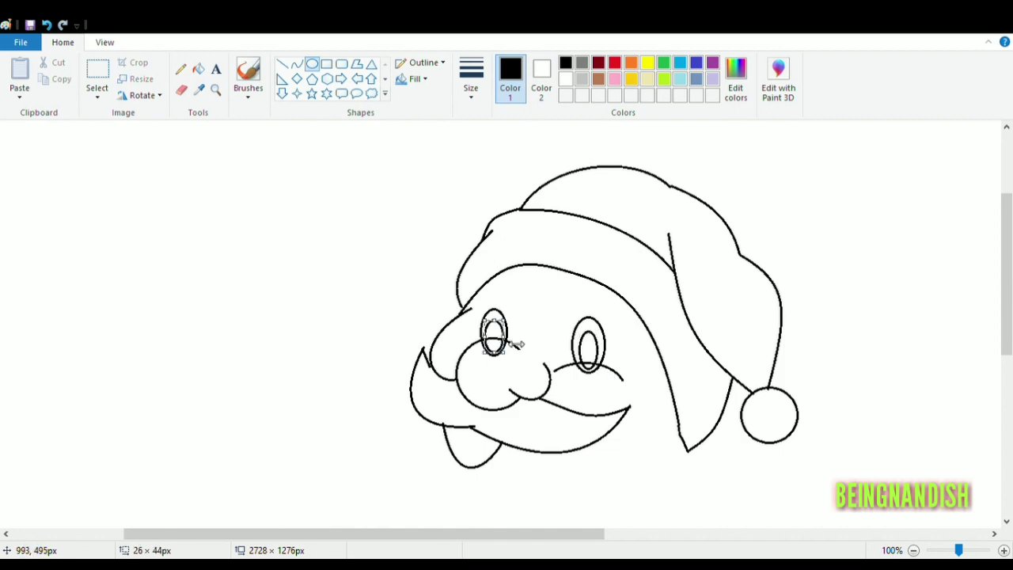
click(544, 305)
Step: Add a small pupil ellipse inside each eye, and erase the parts of the eyes that overlap the nose and cheek
click(104, 43)
click(20, 75)
drag(335, 535, 496, 538)
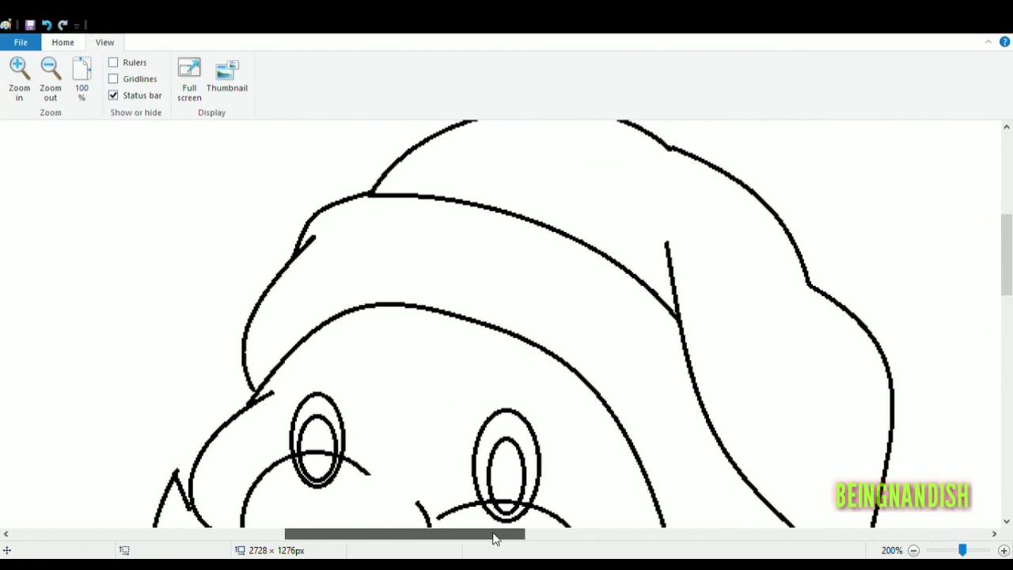
scroll(496, 444, down, 3)
click(62, 43)
drag(320, 241, 336, 264)
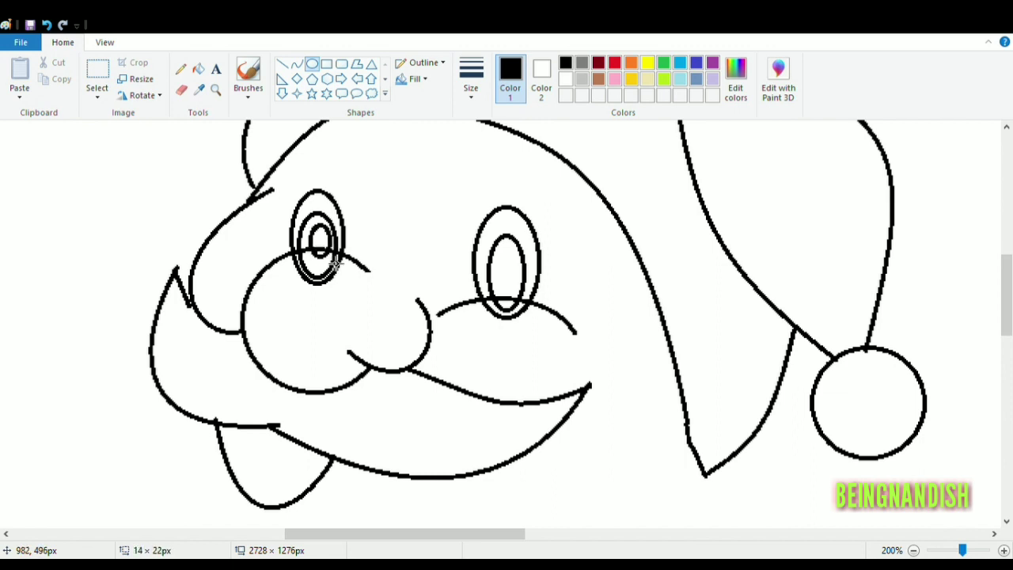
mouse_move(507, 263)
mouse_down()
mouse_move(524, 306)
mouse_move(506, 282)
mouse_move(532, 284)
mouse_up()
click(420, 229)
click(182, 90)
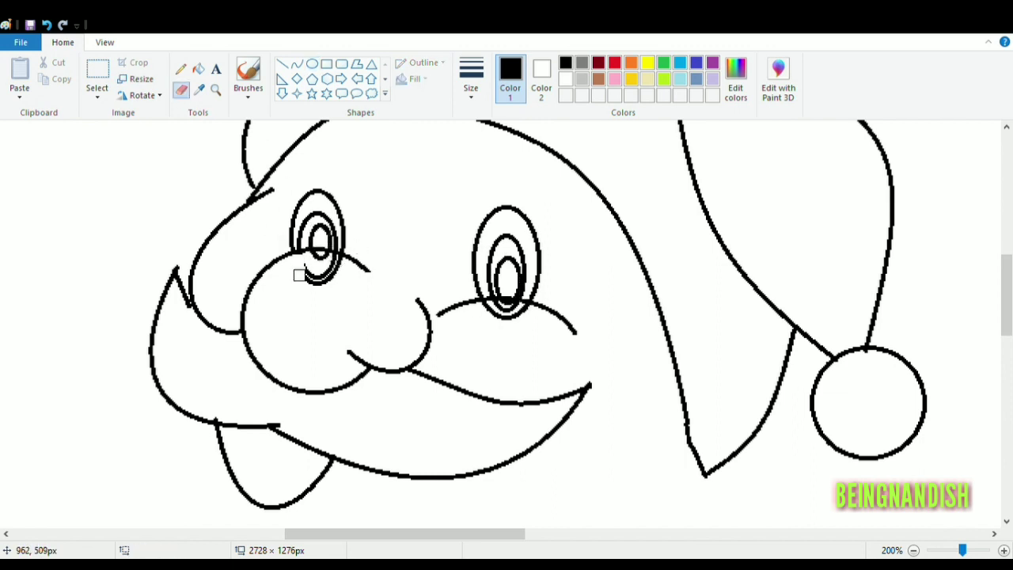
drag(335, 263, 328, 266)
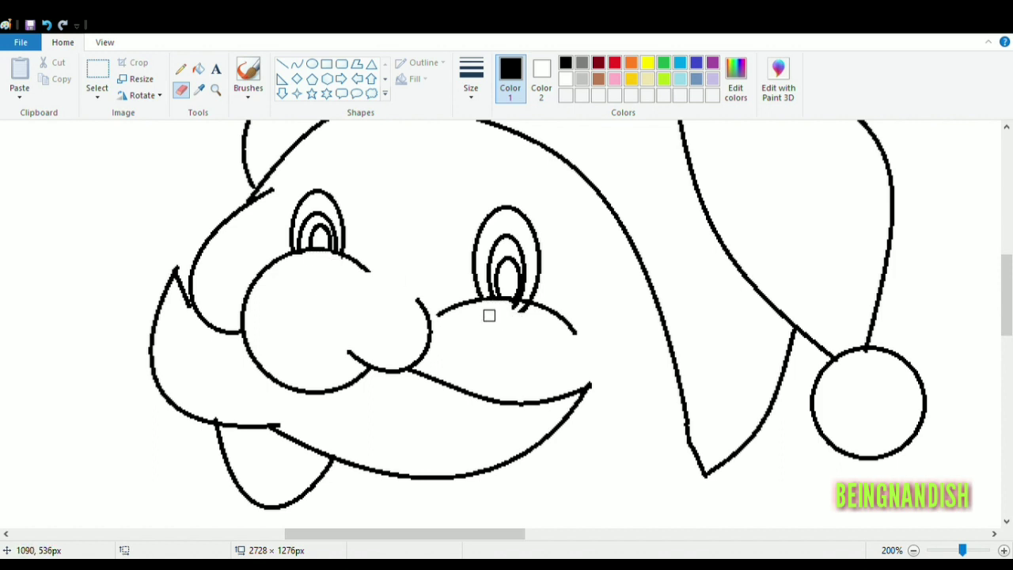
Step: Draw the left eyebrow above the eye as a closed teardrop curve about 53 × 28 px
scroll(510, 345, up, 3)
click(297, 63)
mouse_move(296, 272)
mouse_down()
mouse_move(365, 233)
mouse_move(335, 238)
mouse_move(362, 253)
mouse_move(351, 272)
mouse_move(370, 258)
mouse_move(346, 277)
mouse_move(319, 269)
mouse_up()
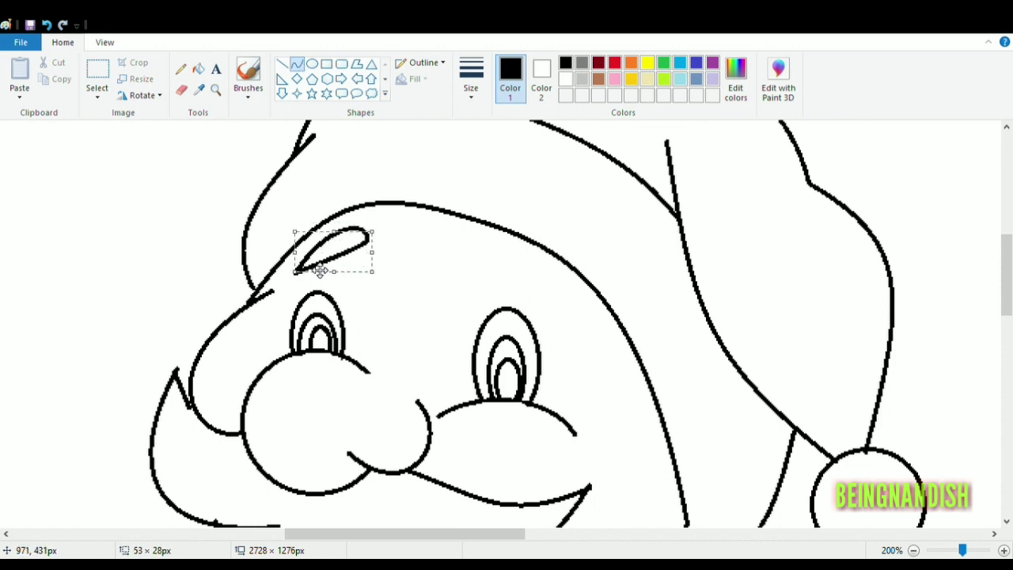
click(479, 219)
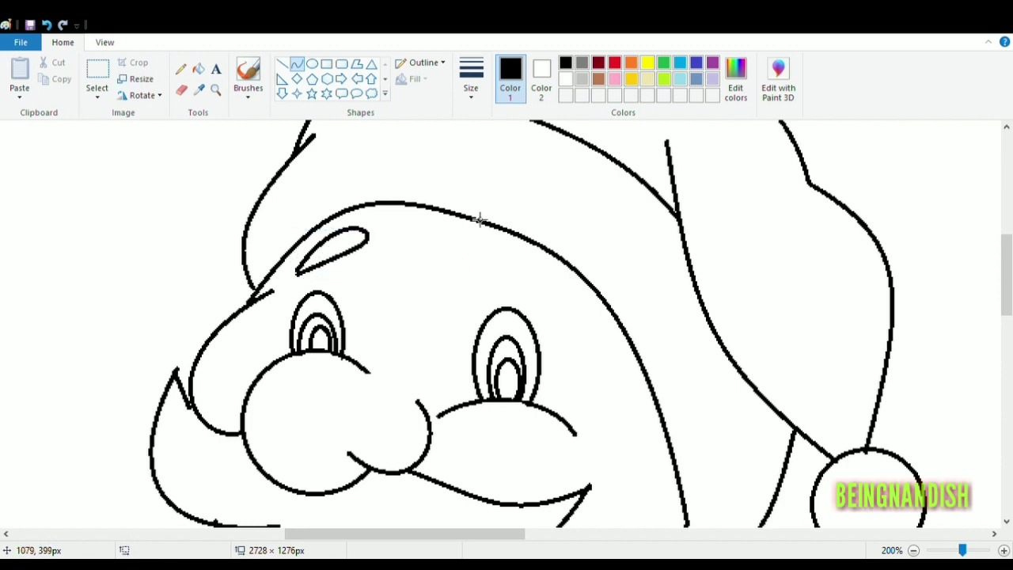
drag(508, 244, 579, 326)
mouse_move(550, 288)
mouse_down()
mouse_move(562, 280)
mouse_move(575, 298)
mouse_up()
click(556, 271)
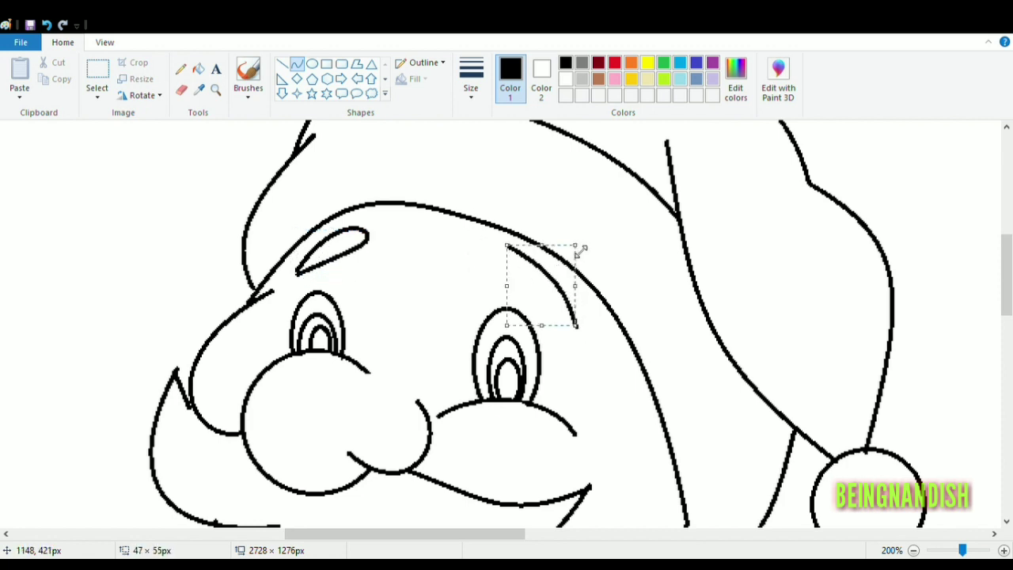
drag(508, 326, 515, 321)
click(534, 197)
Step: Draw the right eyebrow above the eye as a closed teardrop curve within an area about 62 × 55 px
drag(514, 244, 578, 324)
mouse_move(545, 288)
mouse_down()
mouse_move(529, 301)
mouse_move(489, 258)
mouse_up()
drag(489, 258, 515, 310)
drag(576, 324, 580, 326)
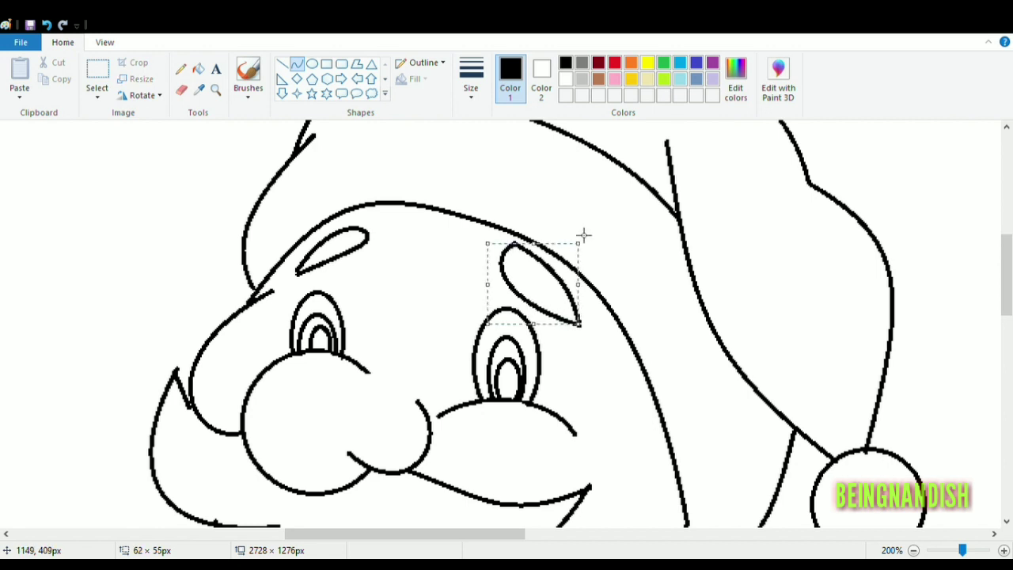
click(583, 235)
Step: Draw an arched tongue line inside the mouth and a curved lower-lip line beneath it
scroll(582, 226, down, 2)
drag(244, 489, 321, 491)
mouse_move(278, 486)
mouse_down()
mouse_move(262, 447)
mouse_move(308, 466)
mouse_up()
click(371, 514)
scroll(371, 514, down, 2)
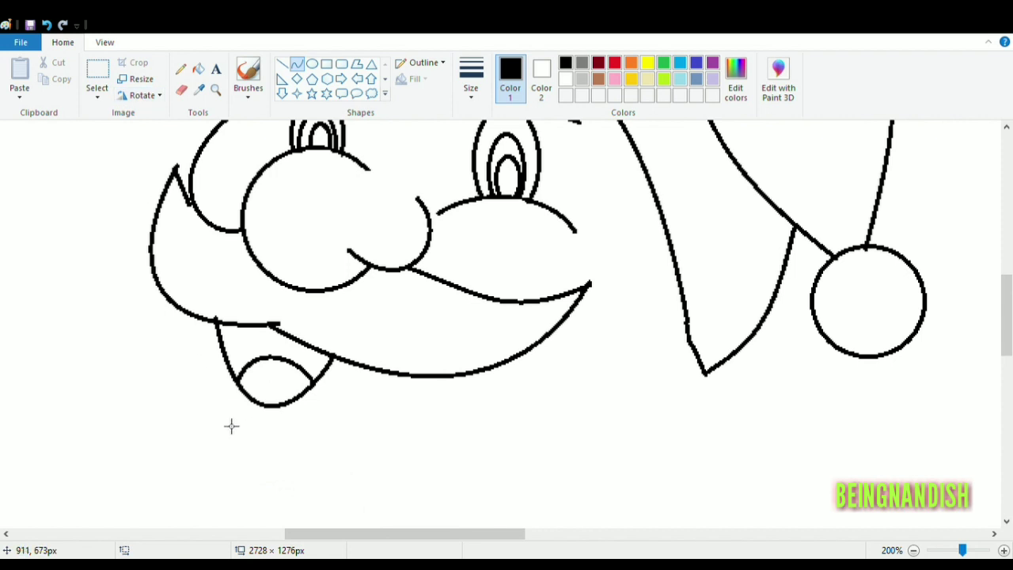
mouse_move(212, 388)
mouse_down()
mouse_move(304, 420)
mouse_move(258, 451)
mouse_up()
Step: Draw a curve from the moustache's right tip up to the hat brim to form the side of the face
click(105, 42)
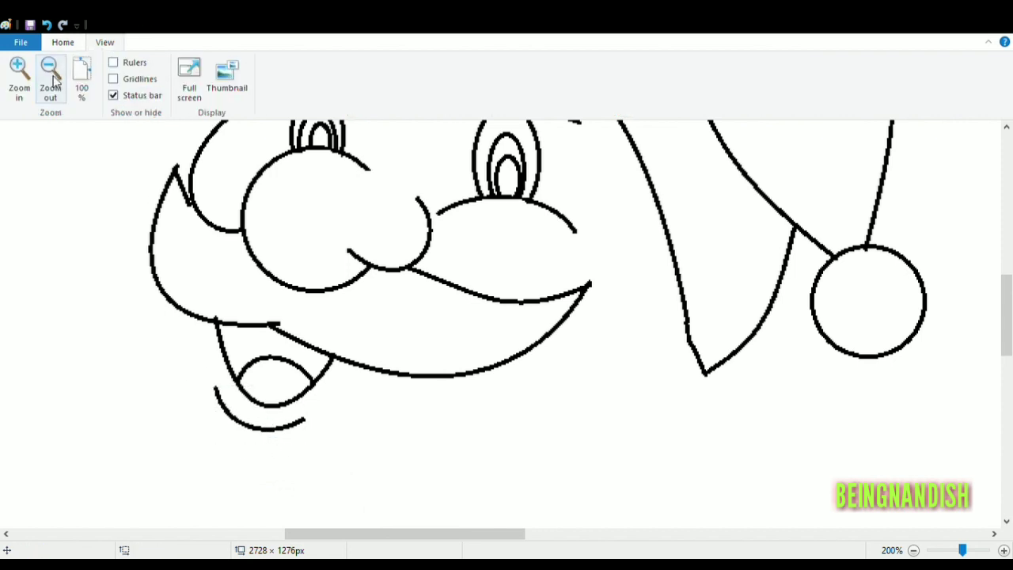
click(48, 80)
drag(356, 538, 310, 538)
click(62, 42)
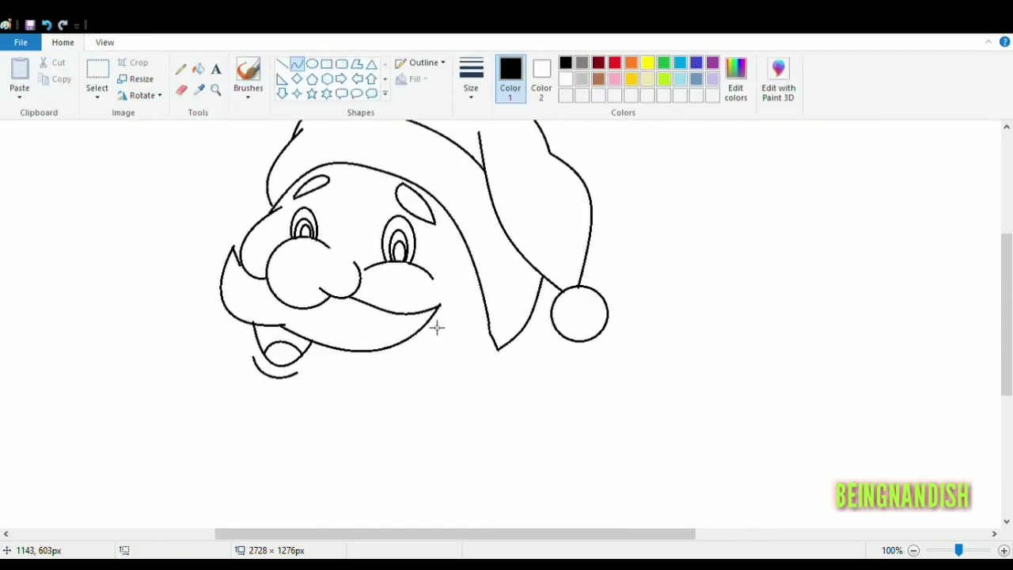
mouse_move(431, 321)
mouse_down()
mouse_move(455, 307)
mouse_move(471, 254)
mouse_up()
mouse_move(475, 293)
mouse_down()
mouse_move(463, 310)
mouse_move(471, 305)
mouse_up()
click(509, 398)
Step: Draw the beard's outer sides: one curve down from the brim's right point and one down from the moustache's left side
drag(1010, 300, 1009, 313)
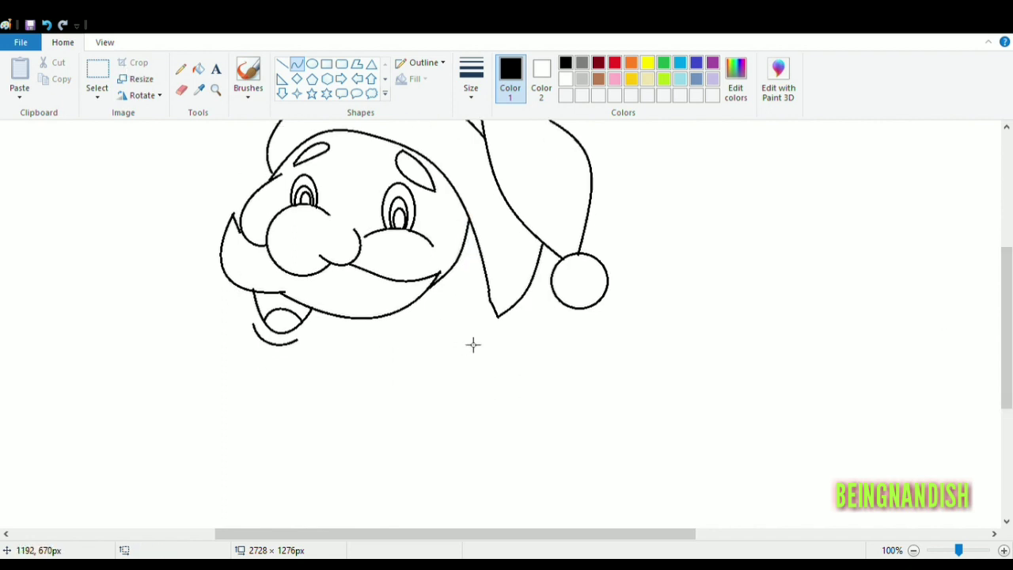
mouse_move(495, 315)
mouse_down()
mouse_move(471, 364)
mouse_move(419, 422)
mouse_up()
mouse_move(495, 362)
mouse_down()
mouse_move(457, 419)
mouse_move(483, 412)
mouse_up()
click(561, 355)
mouse_move(230, 247)
mouse_down()
mouse_move(204, 401)
mouse_move(196, 355)
mouse_move(224, 358)
mouse_move(219, 244)
mouse_move(208, 234)
mouse_move(226, 241)
mouse_up()
click(219, 391)
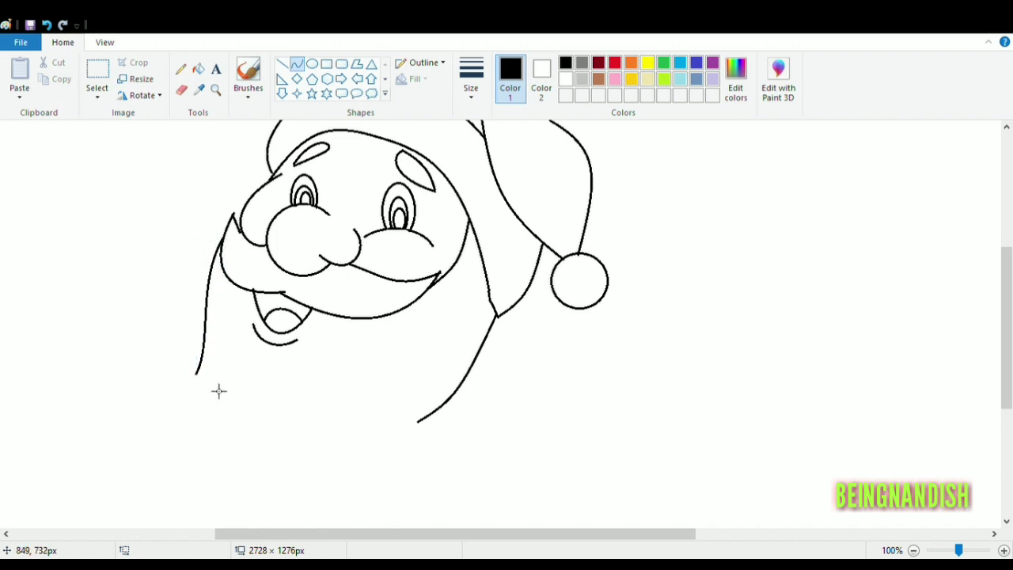
Step: Continue the beard's left side with a curved lower lock, and join it to the upper lock with a short straight line
mouse_move(196, 374)
mouse_down()
mouse_move(214, 373)
mouse_move(188, 357)
mouse_move(206, 465)
mouse_up()
click(47, 26)
mouse_move(214, 459)
mouse_down()
mouse_move(235, 440)
mouse_move(220, 437)
mouse_up()
click(222, 440)
click(184, 316)
click(282, 64)
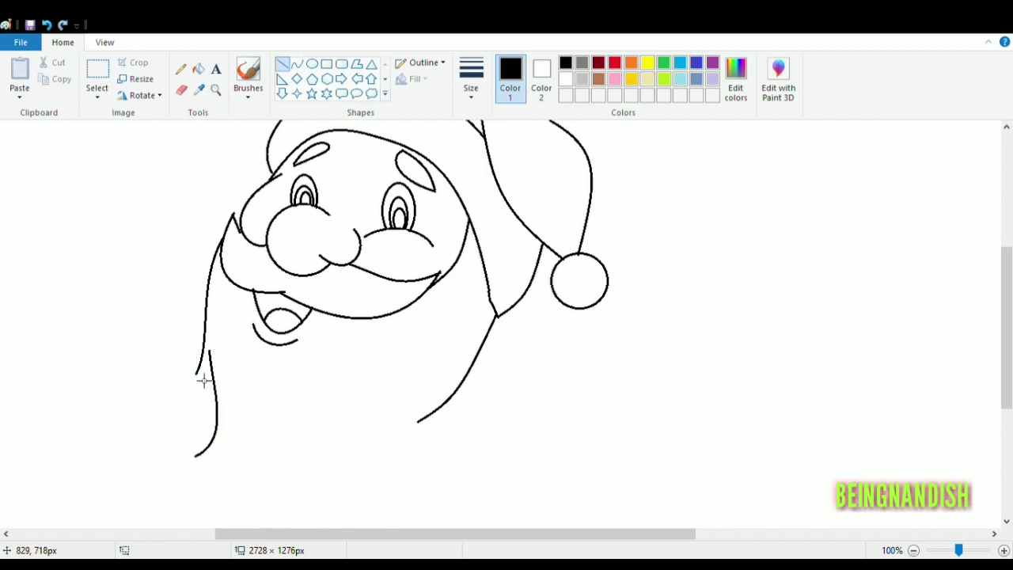
Step: Draw the bottom-left edge of the beard as a curve about 182 × 75 px sweeping up toward the middle
click(296, 64)
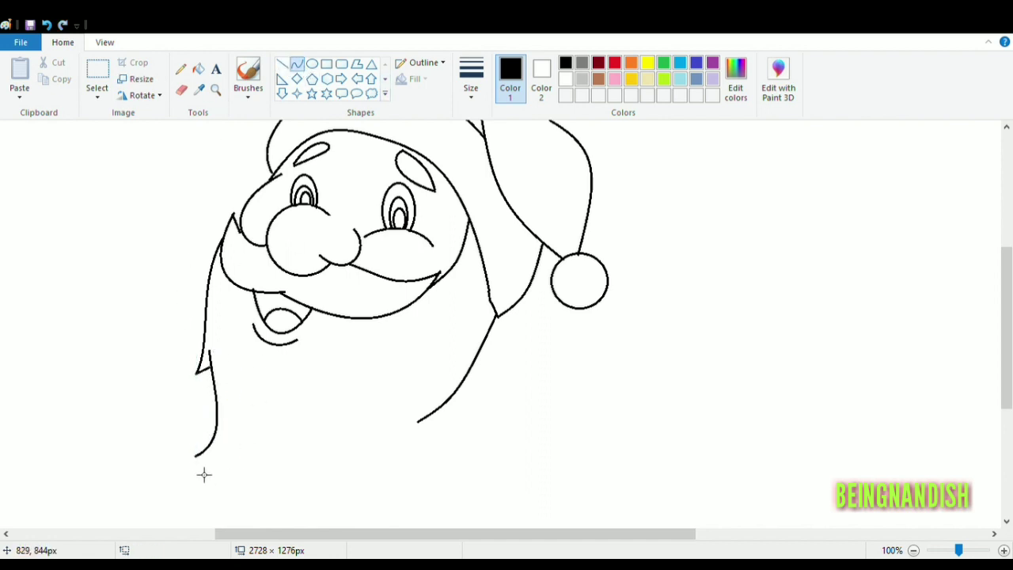
drag(197, 457, 331, 402)
drag(229, 484, 307, 474)
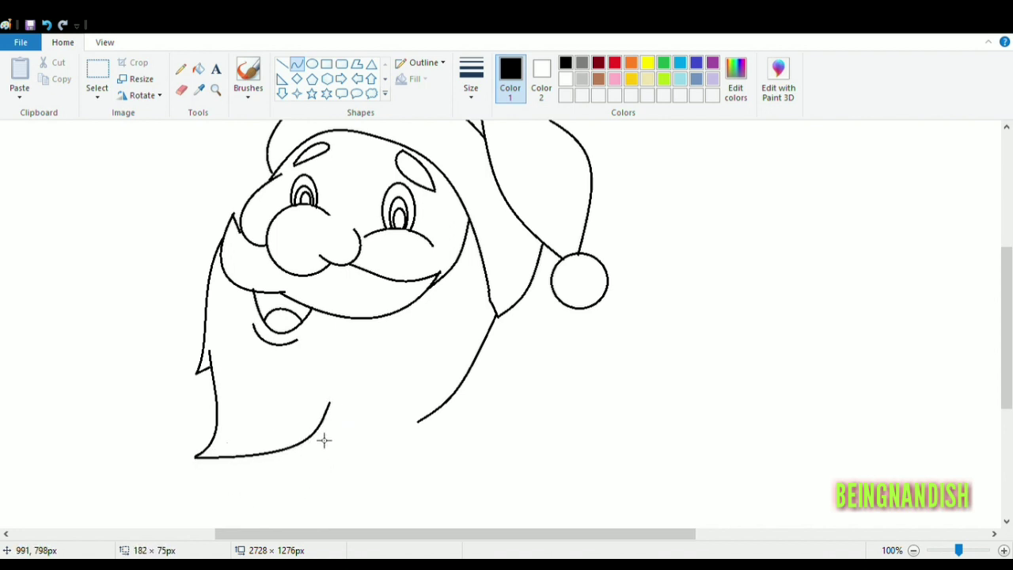
drag(324, 441, 318, 421)
drag(265, 461, 267, 477)
click(346, 442)
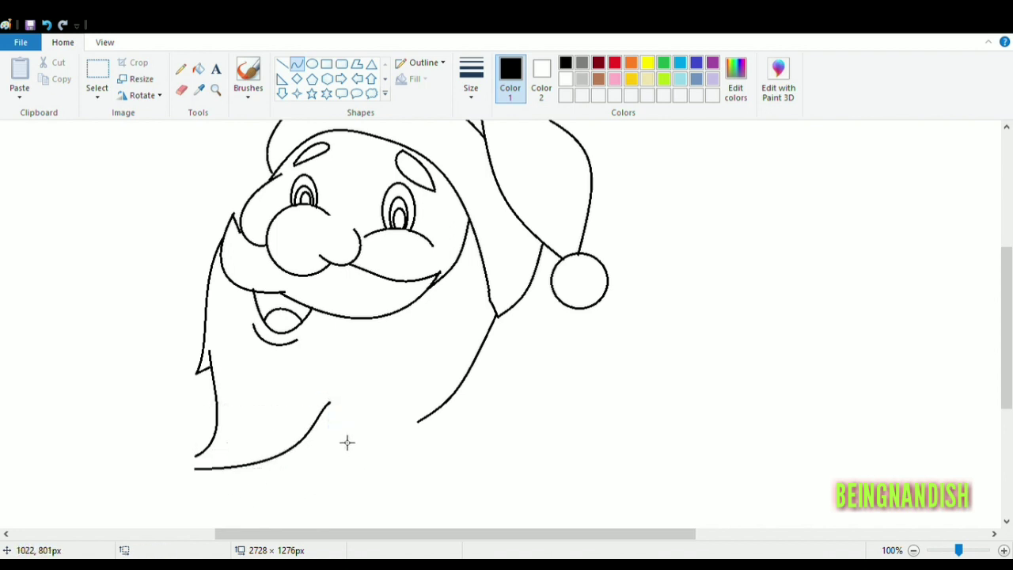
Step: Draw the beard's bottom-right edge as a curve from its right side down and across to the lower-left lock
drag(422, 402, 333, 451)
mouse_move(395, 441)
mouse_down()
mouse_move(412, 448)
mouse_move(380, 452)
mouse_move(402, 447)
mouse_move(388, 467)
mouse_move(292, 467)
mouse_move(317, 467)
mouse_move(290, 454)
mouse_up()
click(381, 349)
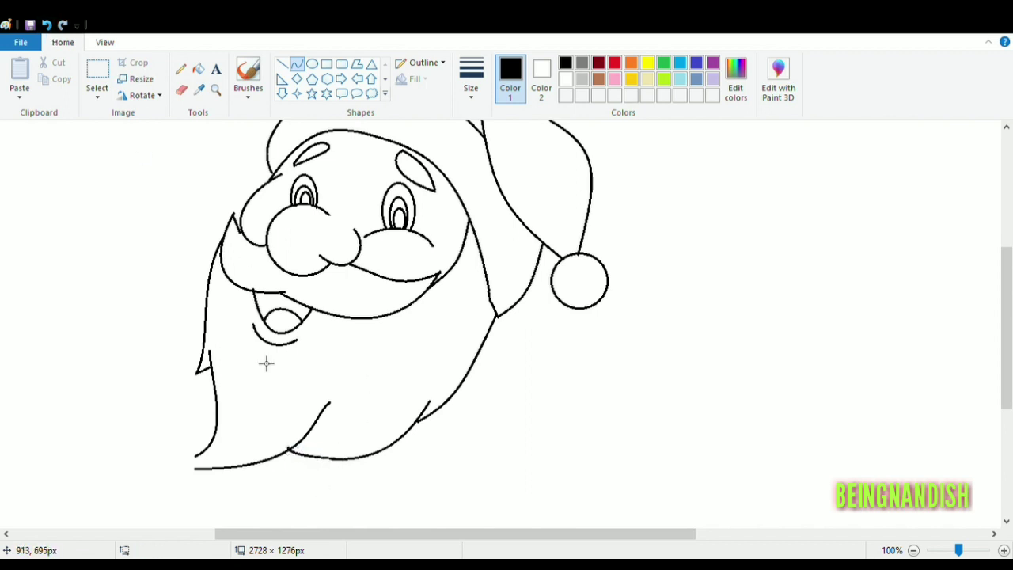
Step: Close the beard's pointed lower-left tip with a small rounded curve, and add a small hook atop the left lock
drag(474, 529, 401, 528)
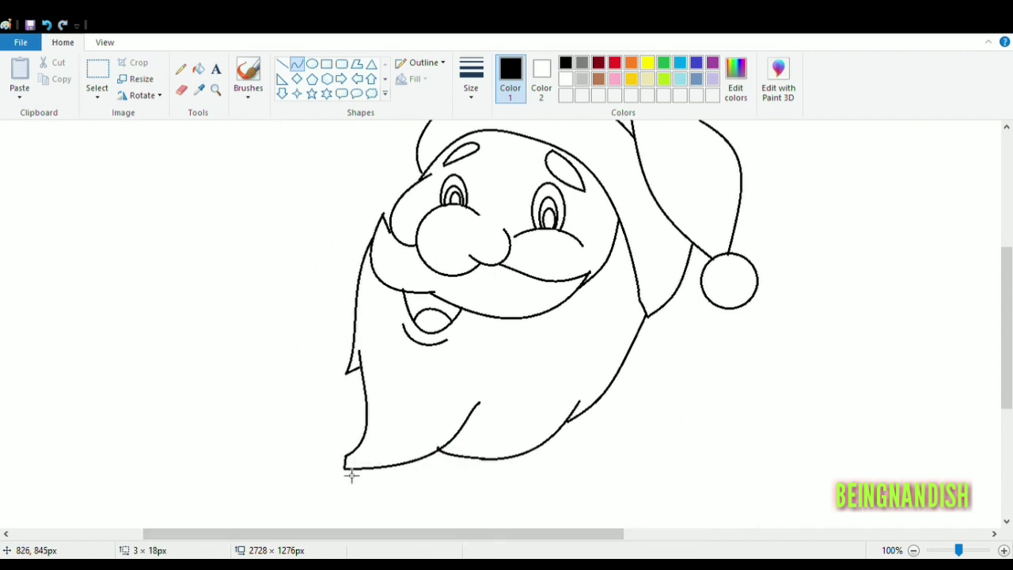
drag(352, 475, 326, 474)
click(352, 447)
drag(366, 360, 366, 351)
scroll(274, 305, up, 3)
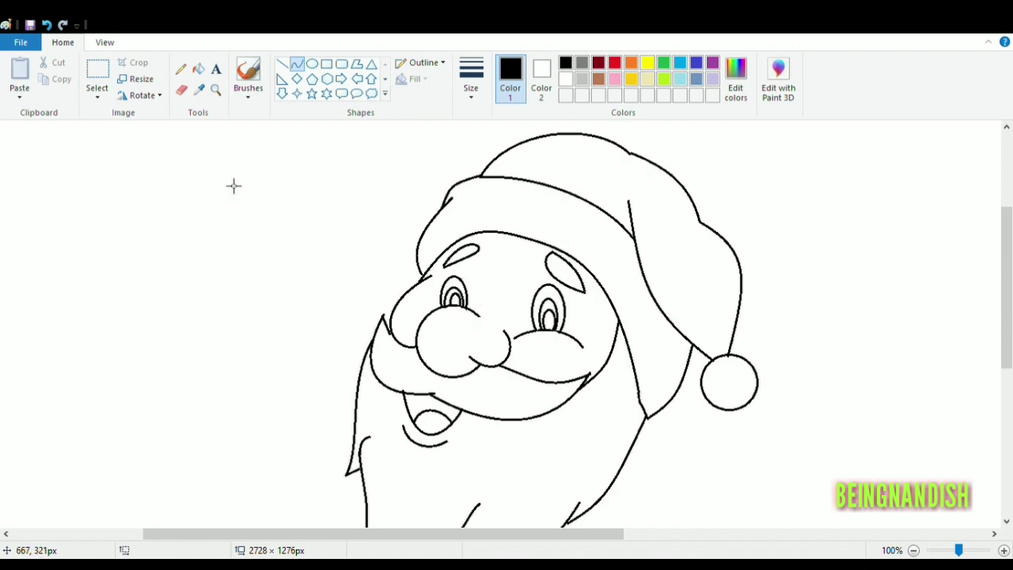
click(104, 43)
click(51, 78)
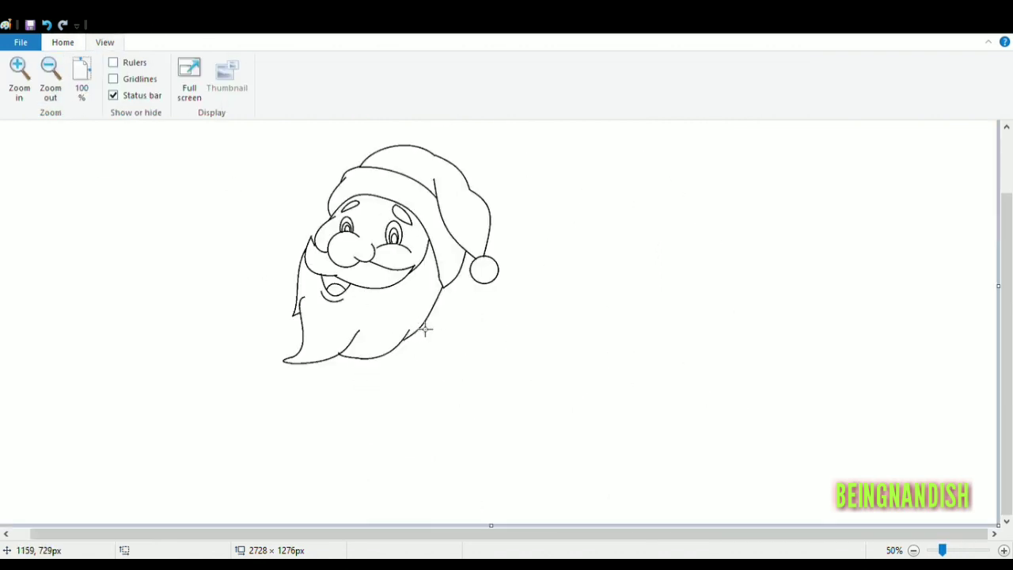
mouse_move(432, 308)
mouse_down()
mouse_move(516, 403)
mouse_move(494, 413)
mouse_up()
mouse_move(494, 412)
mouse_down()
mouse_move(536, 351)
mouse_move(509, 371)
mouse_move(531, 383)
mouse_move(533, 373)
mouse_up()
drag(524, 378, 534, 381)
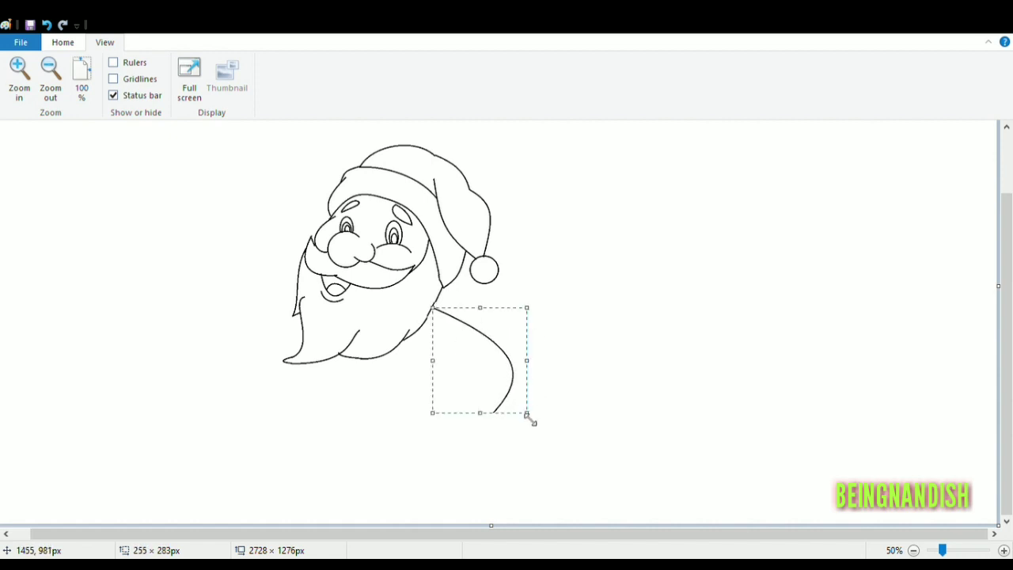
drag(530, 418, 469, 427)
click(723, 403)
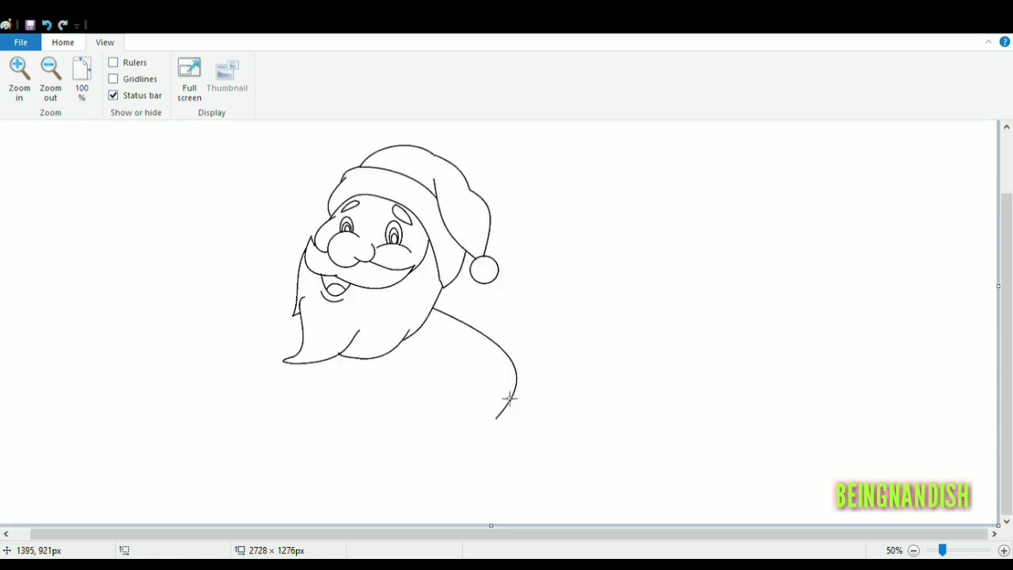
key(ctrl+z)
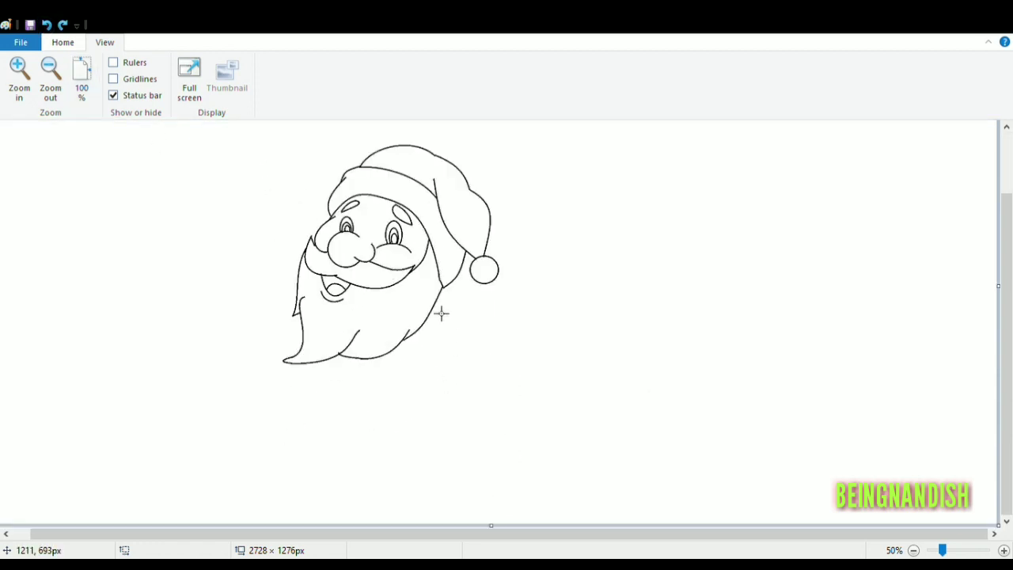
Step: Draw the right shoulder as a curve about 165 × 129 px from the beard, continued by a curve bulging around the elbow
drag(433, 309, 494, 354)
click(49, 26)
drag(469, 330, 431, 330)
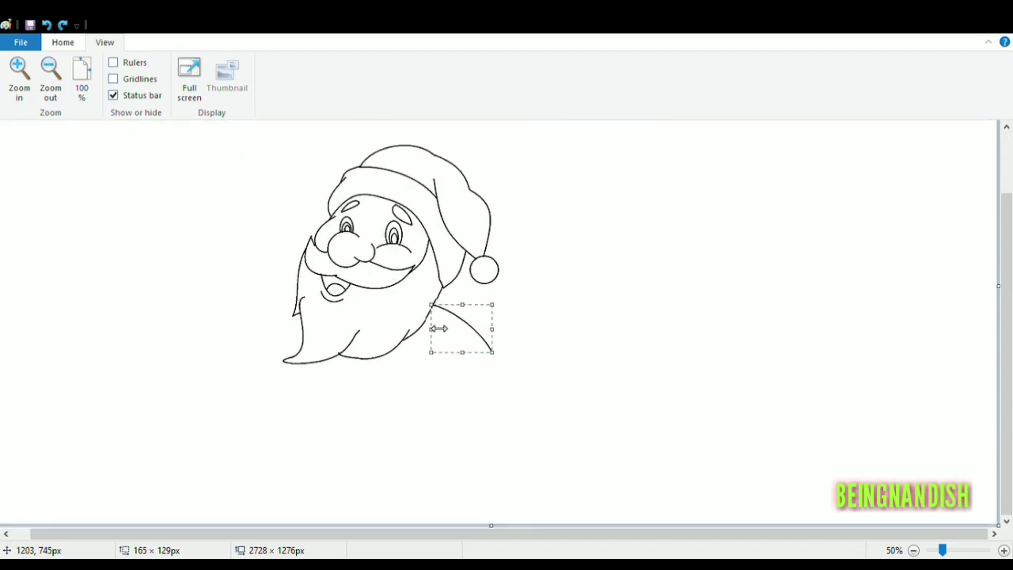
mouse_move(496, 356)
mouse_down()
mouse_move(520, 401)
mouse_move(459, 424)
mouse_move(518, 403)
mouse_move(518, 391)
mouse_move(516, 410)
mouse_move(525, 400)
mouse_move(520, 364)
mouse_move(448, 439)
mouse_up()
click(539, 353)
key(ctrl+z)
mouse_move(490, 404)
mouse_down()
mouse_move(522, 391)
mouse_move(506, 442)
mouse_move(524, 412)
mouse_move(522, 423)
mouse_up()
click(579, 297)
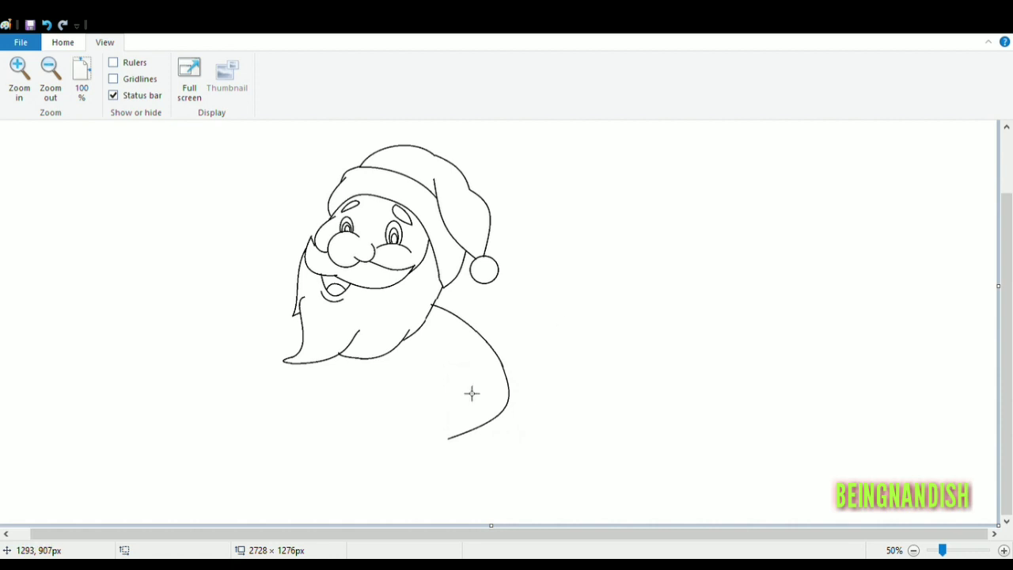
Step: Draw the inner edge of the right forearm as a curve, with a short fold curve meeting it at the elbow bend
mouse_move(472, 394)
mouse_down()
mouse_move(448, 426)
mouse_move(446, 413)
mouse_up()
mouse_move(458, 401)
mouse_down()
mouse_move(480, 380)
mouse_move(433, 418)
mouse_move(427, 380)
mouse_up()
click(553, 373)
drag(439, 387, 441, 391)
click(457, 349)
Step: Trim the overshooting lower end of the right arm's outer curve with the eraser
click(70, 42)
click(182, 89)
mouse_move(459, 434)
mouse_down()
mouse_move(445, 436)
mouse_move(448, 422)
mouse_move(439, 448)
mouse_up()
click(297, 65)
click(47, 25)
click(104, 42)
click(18, 75)
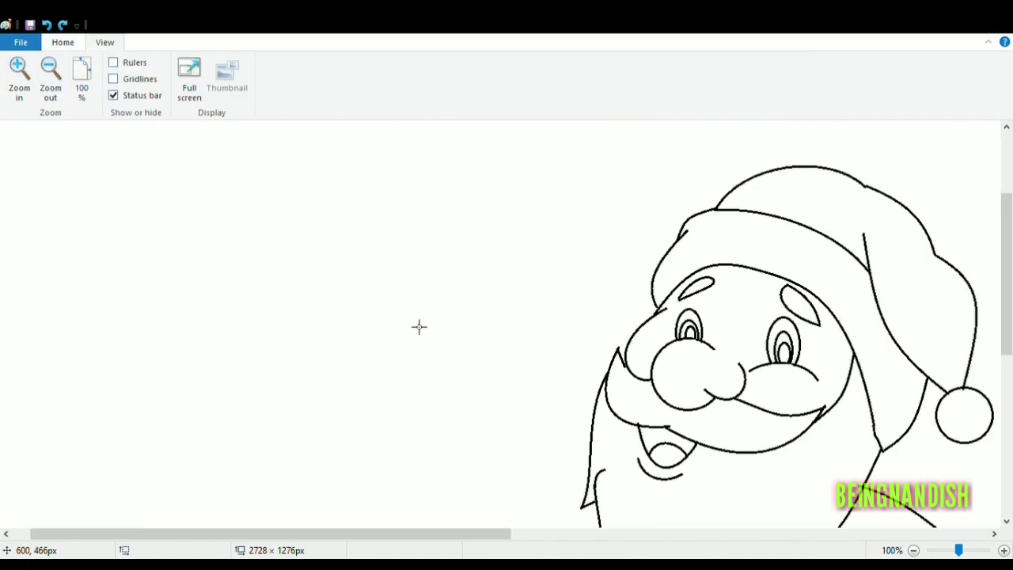
scroll(419, 328, down, 3)
drag(421, 535, 556, 538)
click(63, 42)
click(182, 89)
click(611, 450)
Step: Draw the right sleeve's cuff as two parallel curved edges closed at both ends, and erase the corner overshoot
click(296, 63)
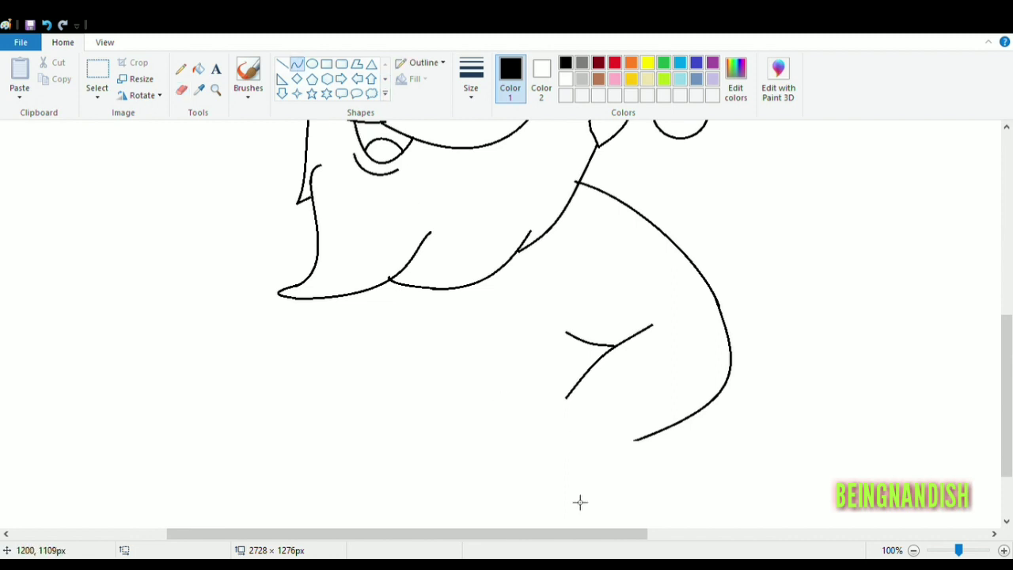
mouse_move(563, 396)
mouse_down()
mouse_move(638, 445)
mouse_move(603, 432)
mouse_move(576, 454)
mouse_move(565, 433)
mouse_move(649, 423)
mouse_up()
drag(537, 417, 633, 475)
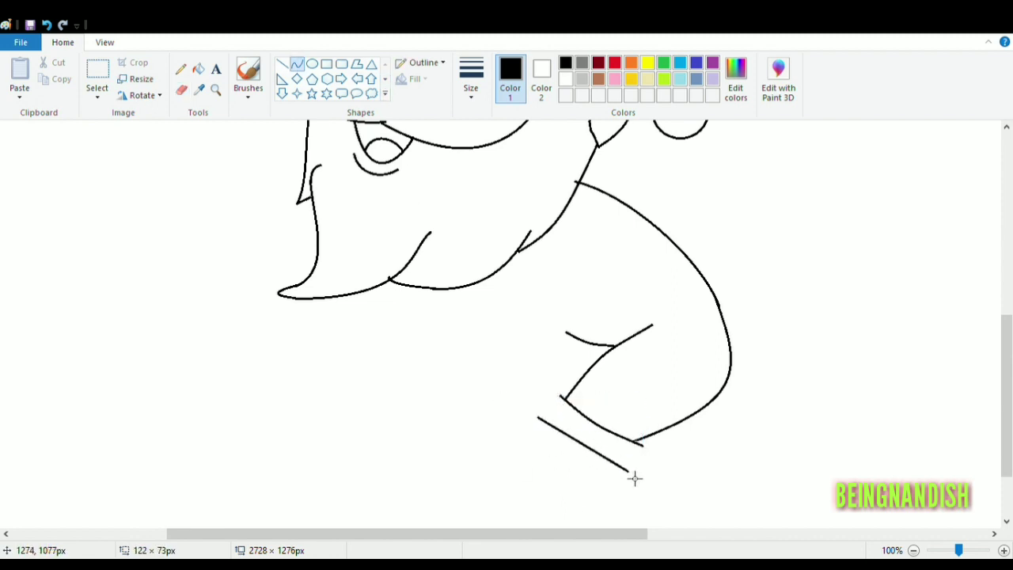
mouse_move(585, 446)
mouse_down()
mouse_move(565, 452)
mouse_move(586, 464)
mouse_move(539, 479)
mouse_move(562, 403)
mouse_move(543, 414)
mouse_move(554, 412)
mouse_up()
mouse_move(640, 445)
mouse_down()
mouse_move(628, 476)
mouse_move(648, 465)
mouse_up()
click(181, 89)
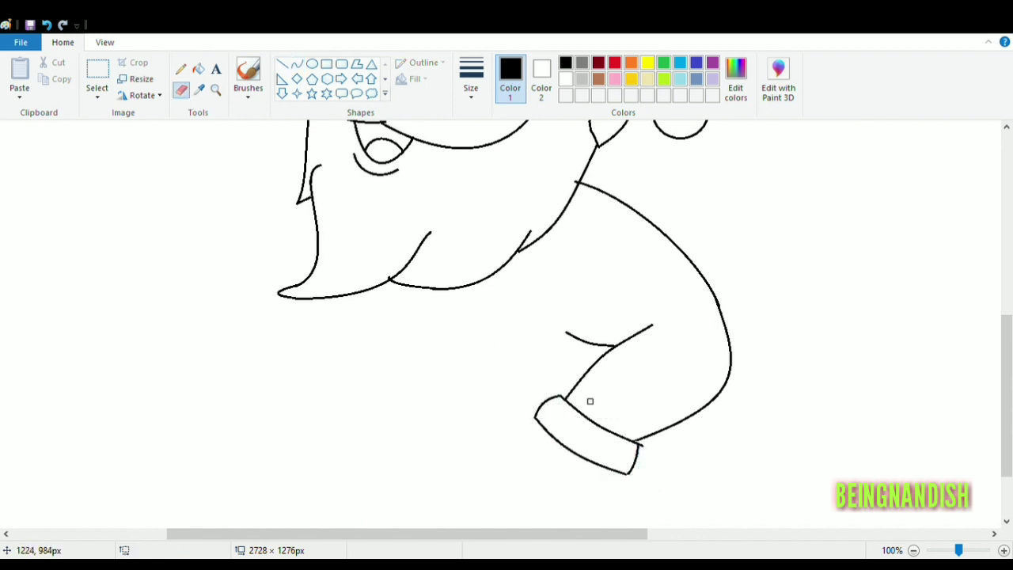
Step: Draw the right hand's rounded outline below the cuff, with a short line down from the cuff's right part
click(297, 64)
mouse_move(540, 425)
mouse_down()
mouse_move(542, 504)
mouse_move(604, 506)
mouse_up()
drag(568, 477, 532, 502)
drag(566, 429, 535, 433)
key(Escape)
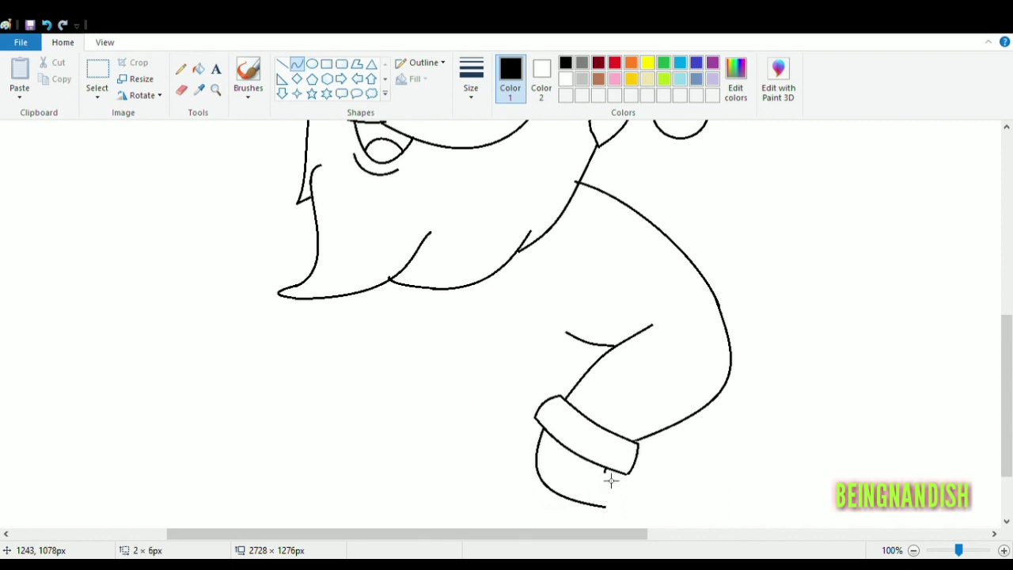
Step: Draw a small curled curve about 26 × 35 px closing the lower-right end of the hand
drag(614, 488, 631, 515)
click(616, 499)
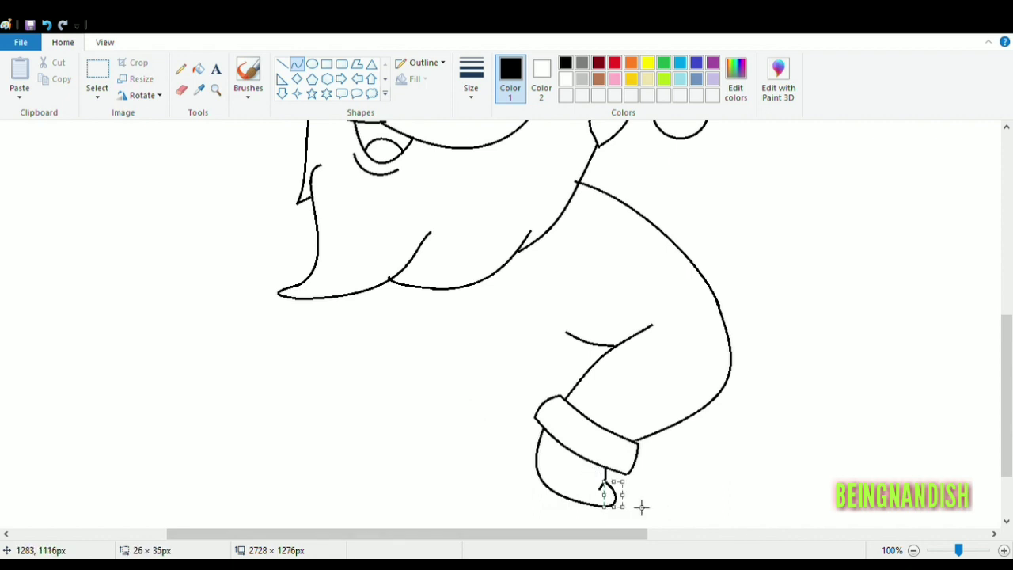
click(740, 474)
key(ctrl+z)
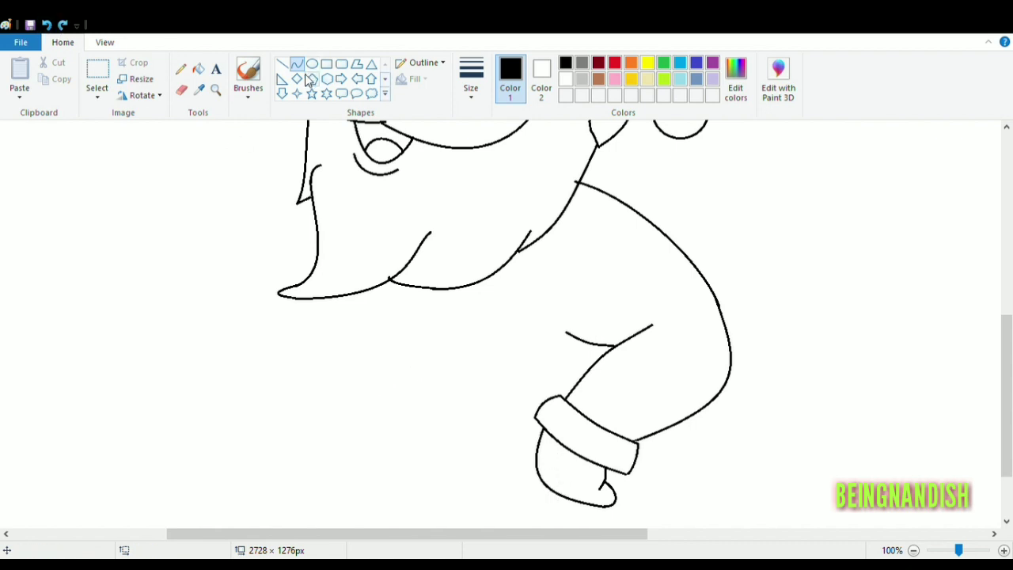
Step: Add a short crease at the right hand's lower-left edge, and erase the overshooting end of the elbow fold
click(559, 491)
click(617, 428)
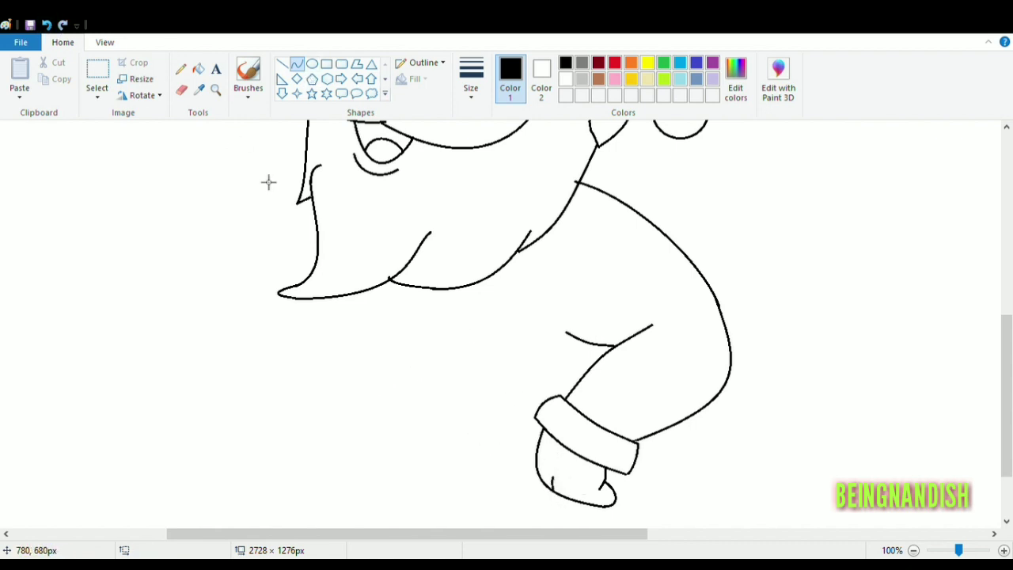
click(181, 89)
Step: Draw the left shoulder as a curve from the beard's left side down to the bend of the arm
click(105, 42)
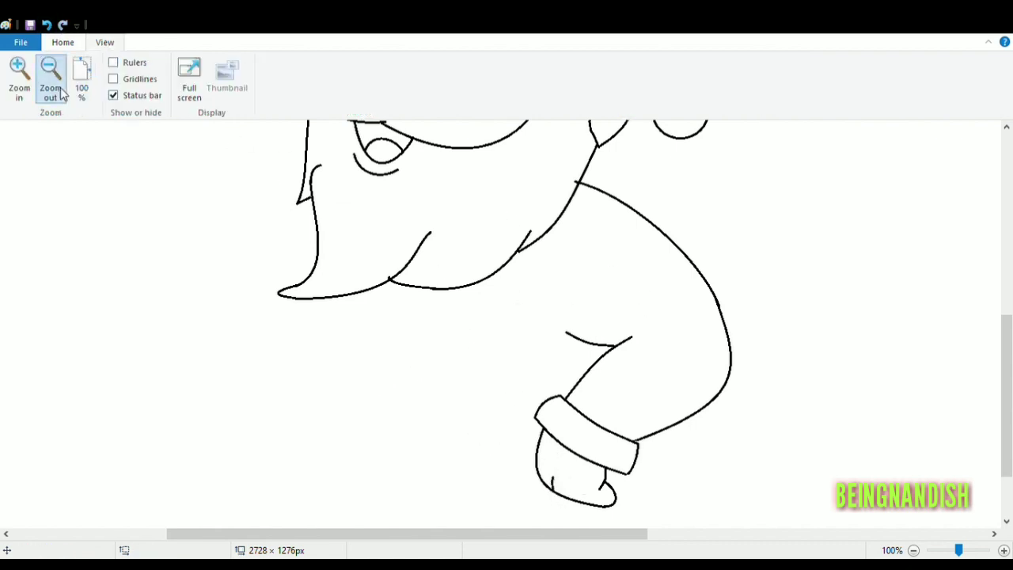
click(58, 89)
drag(513, 535, 487, 535)
click(63, 42)
click(296, 63)
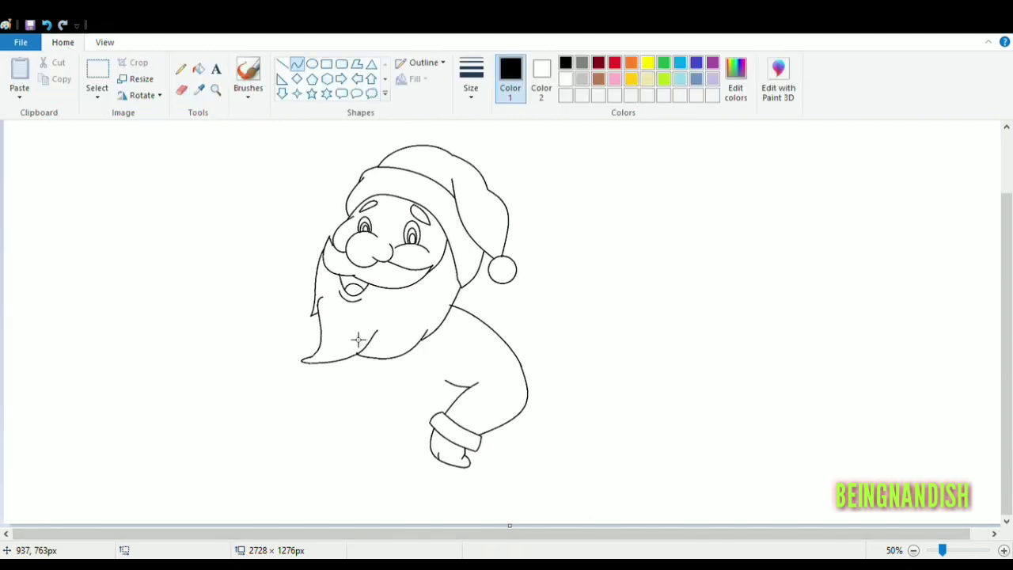
mouse_move(315, 304)
mouse_down()
mouse_move(274, 337)
mouse_move(319, 300)
mouse_up()
click(290, 318)
click(289, 262)
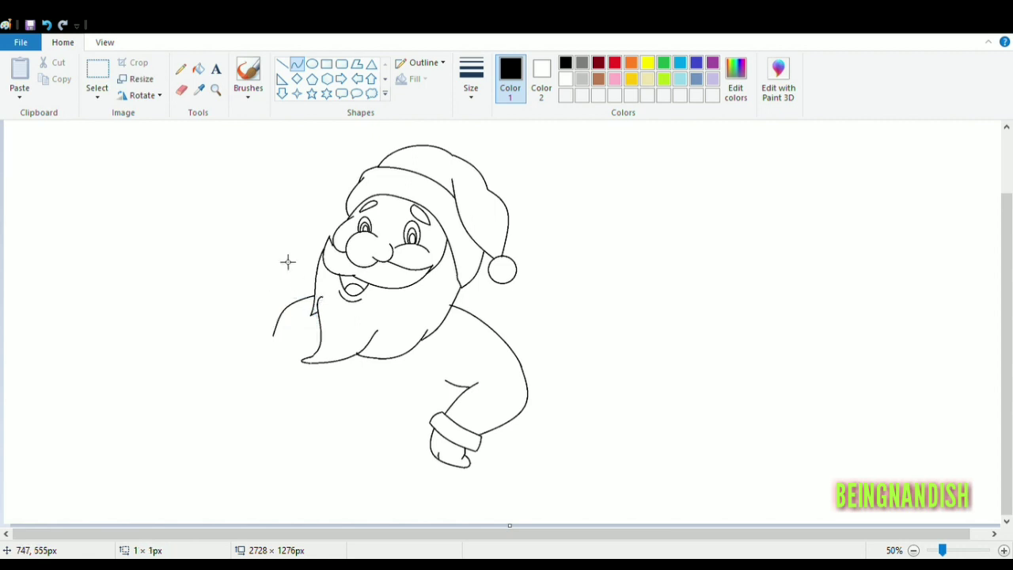
Step: Draw the raised left forearm: an upper edge crossing the end of the shoulder curve, and a curved lower edge
mouse_move(243, 323)
mouse_down()
mouse_move(281, 346)
mouse_move(276, 333)
mouse_up()
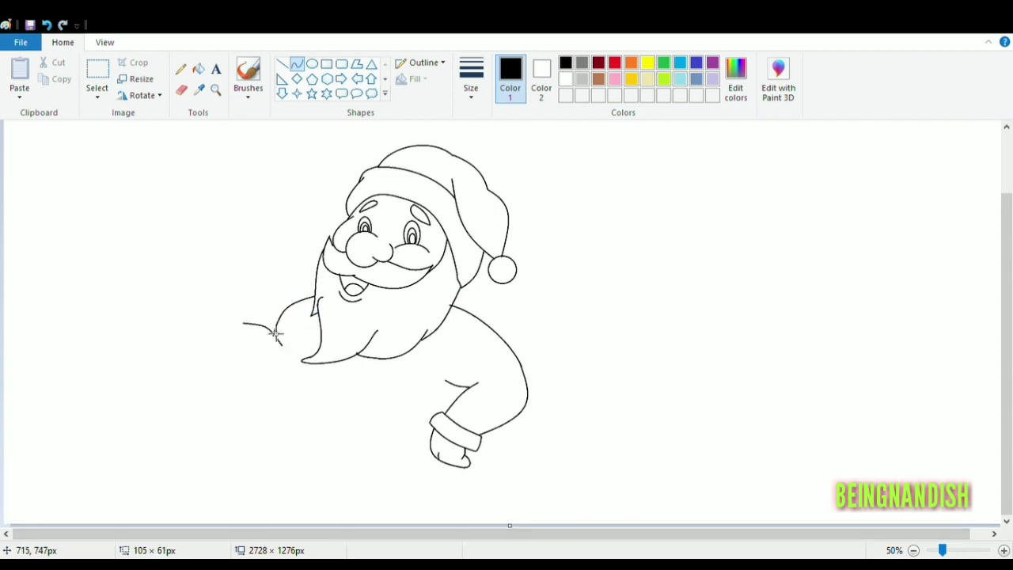
click(273, 336)
click(268, 385)
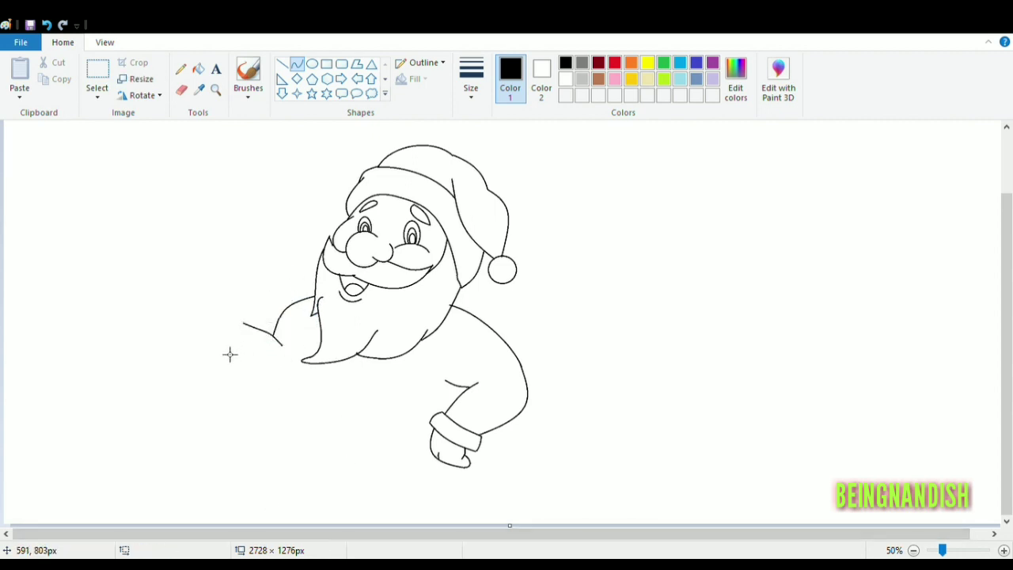
drag(222, 346, 277, 390)
click(261, 389)
click(256, 245)
Step: Draw a U-shaped curve about 151 × 111 px across the left forearm's end, adjust its size, and trim its left tip
drag(197, 333, 247, 323)
click(224, 360)
click(247, 349)
drag(198, 364, 194, 365)
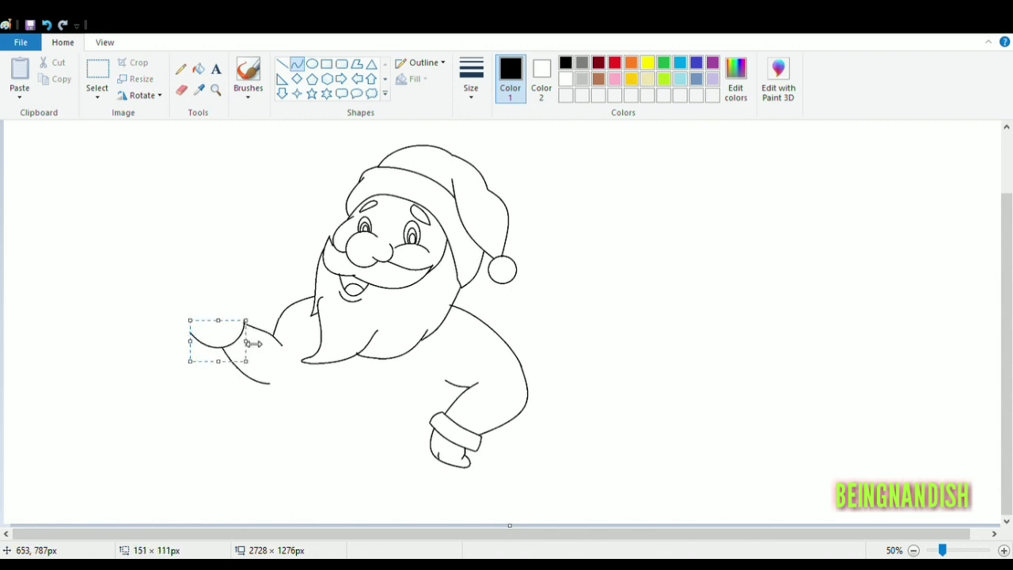
drag(250, 324, 252, 316)
drag(195, 366, 197, 368)
click(221, 285)
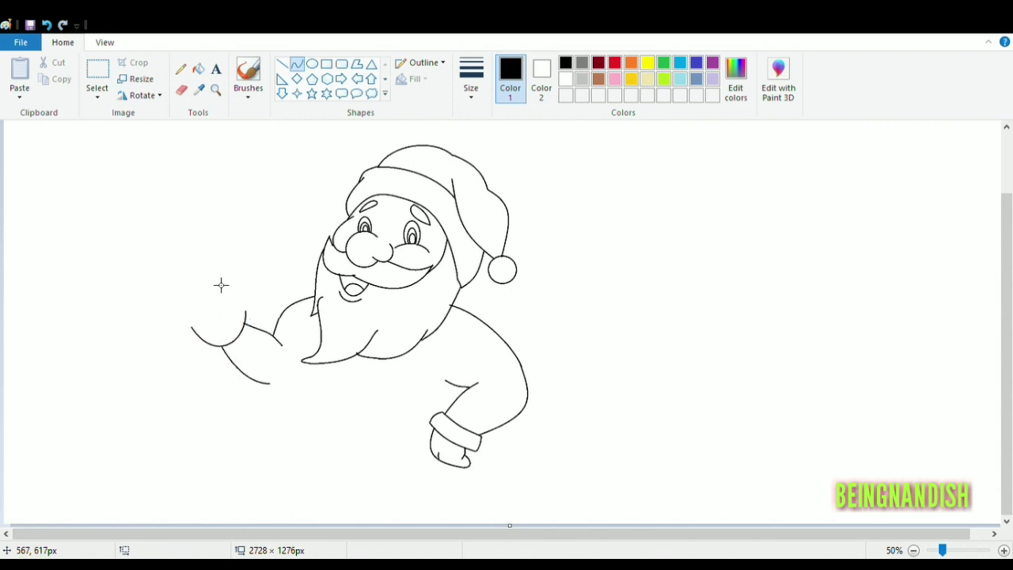
click(181, 89)
Step: Draw the left hand's topmost finger edge as a shallow arc above the wrist curve
click(296, 63)
click(104, 41)
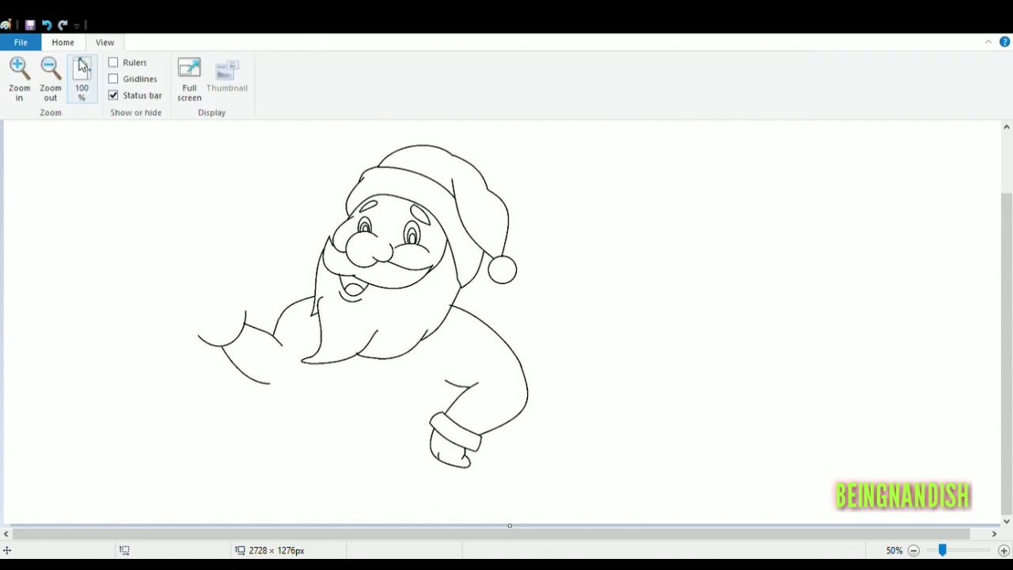
click(18, 77)
click(63, 42)
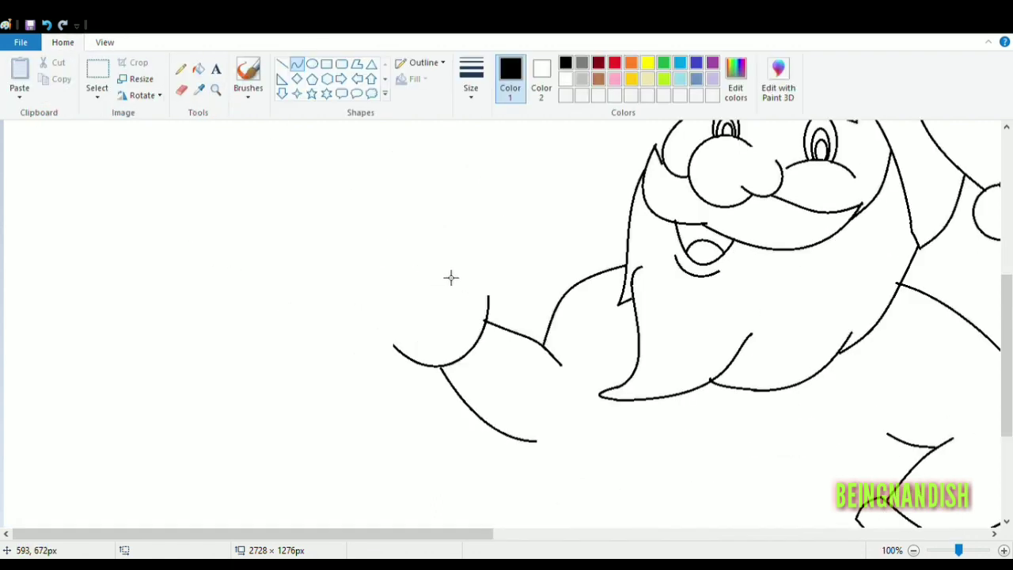
drag(360, 269, 422, 277)
drag(391, 272, 427, 264)
click(426, 280)
Step: Draw four more shallow arcs below the first to outline the left hand's fingers, joining the lowest to the palm
mouse_move(362, 283)
mouse_down()
mouse_move(416, 296)
mouse_move(361, 288)
mouse_move(402, 308)
mouse_move(368, 303)
mouse_move(398, 326)
mouse_move(368, 318)
mouse_move(334, 333)
mouse_move(361, 349)
mouse_move(402, 334)
mouse_up()
click(347, 274)
click(414, 294)
click(399, 309)
click(349, 326)
click(399, 331)
click(415, 328)
click(381, 354)
click(441, 311)
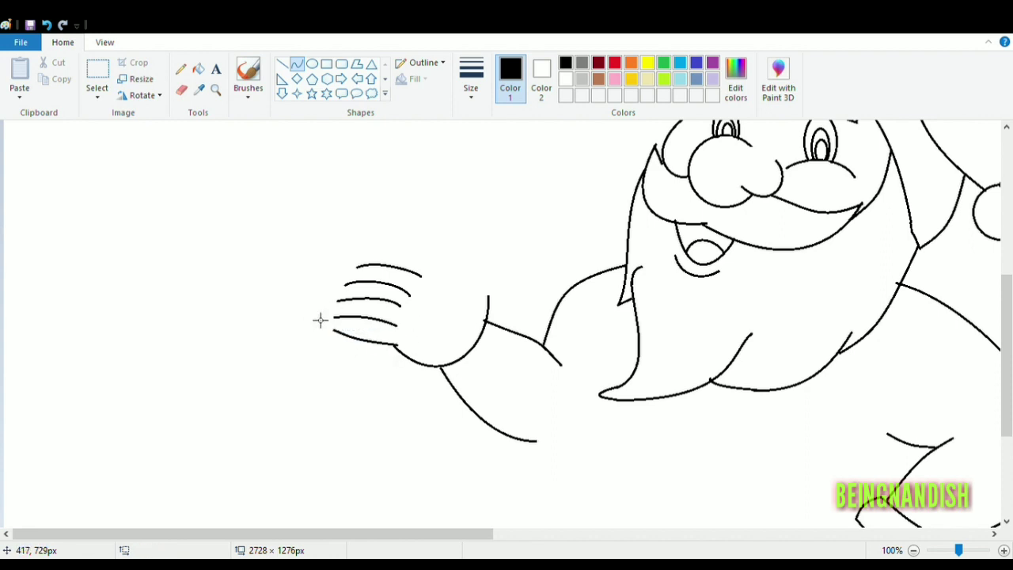
Step: Round off the left hand's four fingertips with small curves joining the outer ends of the finger lines
click(182, 90)
click(297, 64)
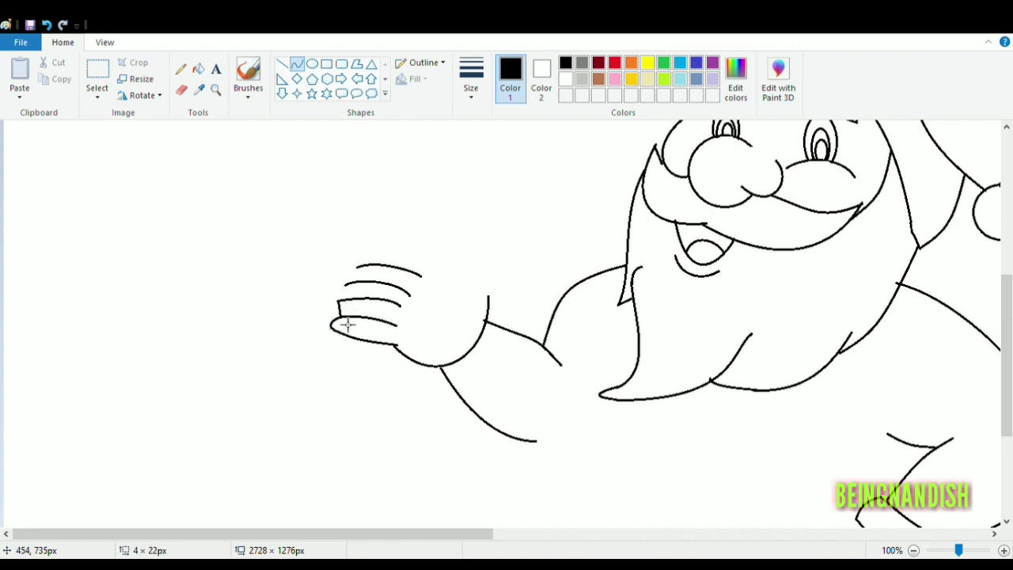
drag(349, 303, 362, 276)
click(354, 275)
click(364, 291)
click(356, 241)
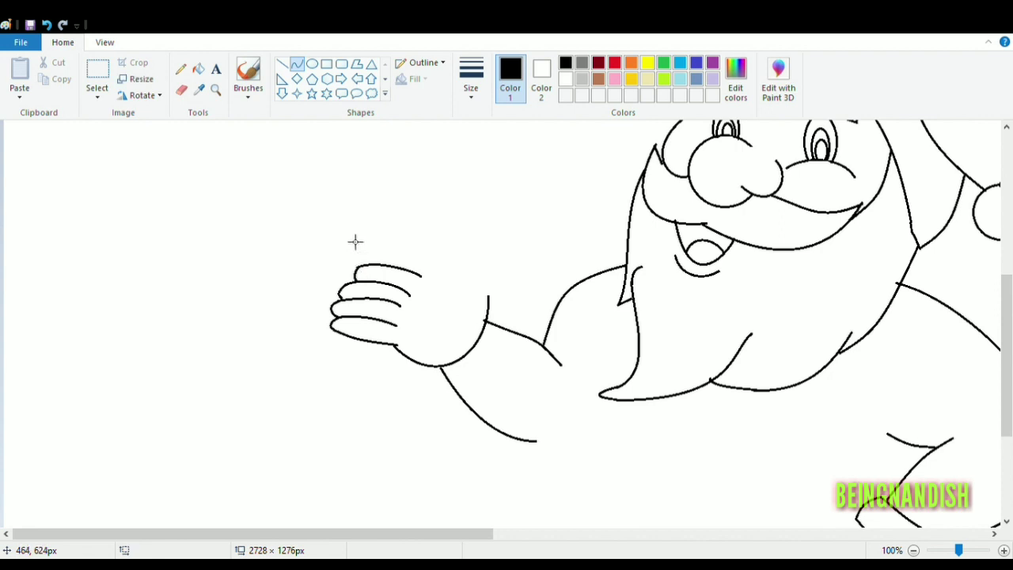
Step: Draw the top edge of the left palm and an upright thumb, ending its lower edge with a curve about 36 × 46 px
click(449, 283)
click(446, 214)
click(466, 284)
mouse_move(465, 290)
mouse_down()
mouse_move(511, 258)
mouse_move(490, 267)
mouse_move(511, 273)
mouse_move(515, 265)
mouse_move(515, 287)
mouse_move(476, 319)
mouse_move(502, 297)
mouse_up()
click(468, 284)
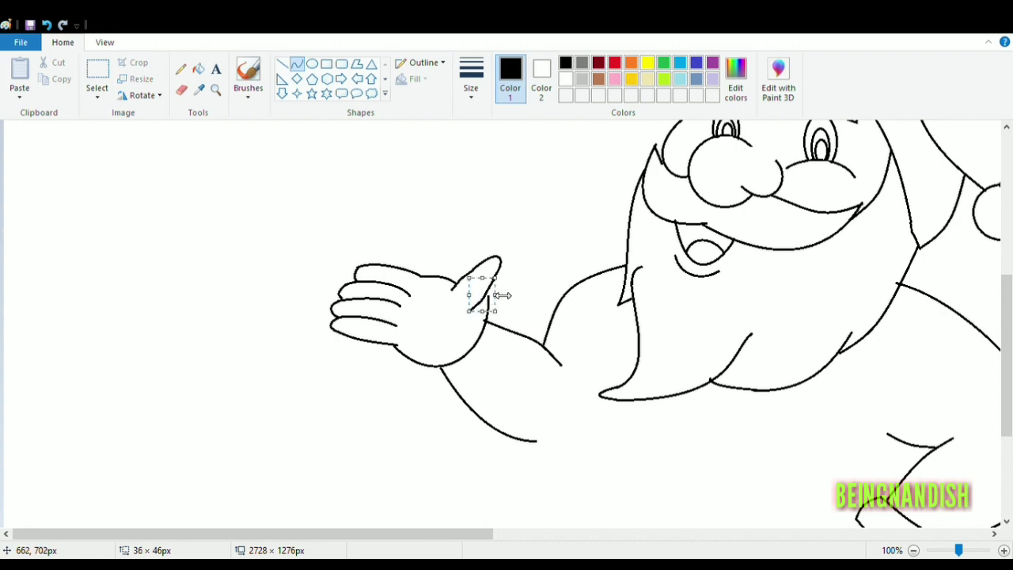
click(502, 297)
click(523, 215)
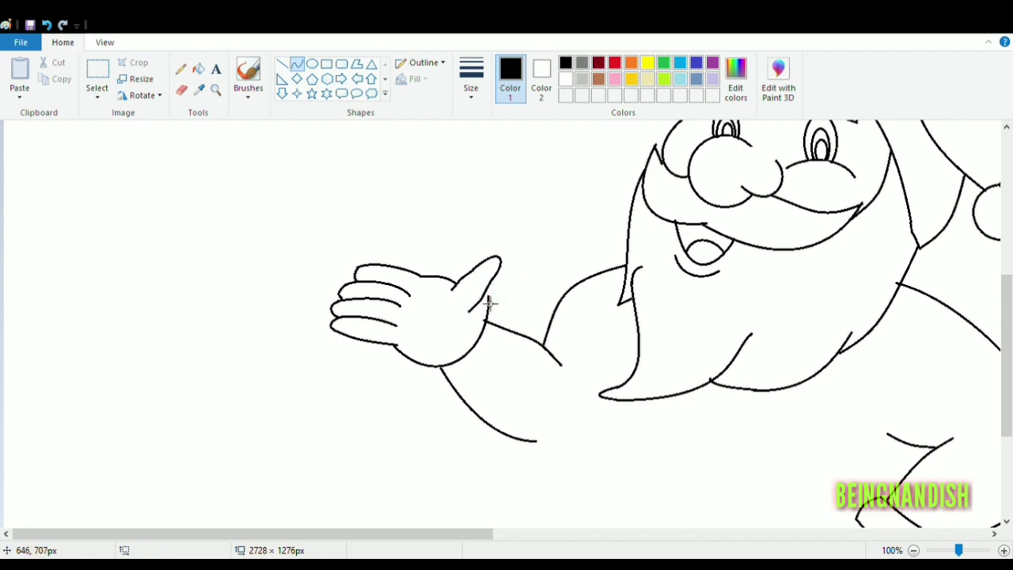
Step: Erase the upper end of the wrist curve between the left forearm and the thumb
drag(420, 365, 451, 358)
click(447, 337)
click(181, 89)
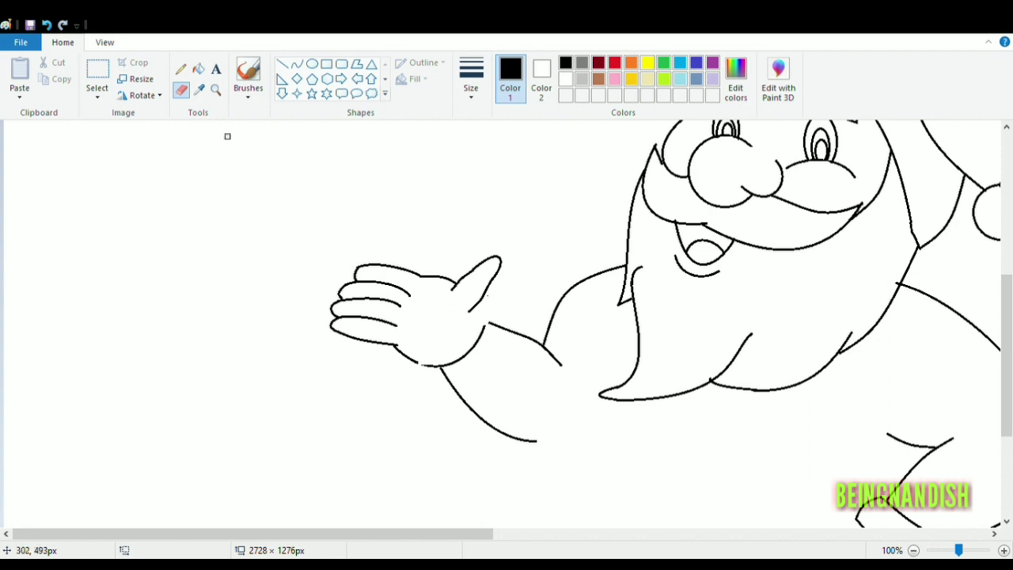
click(297, 64)
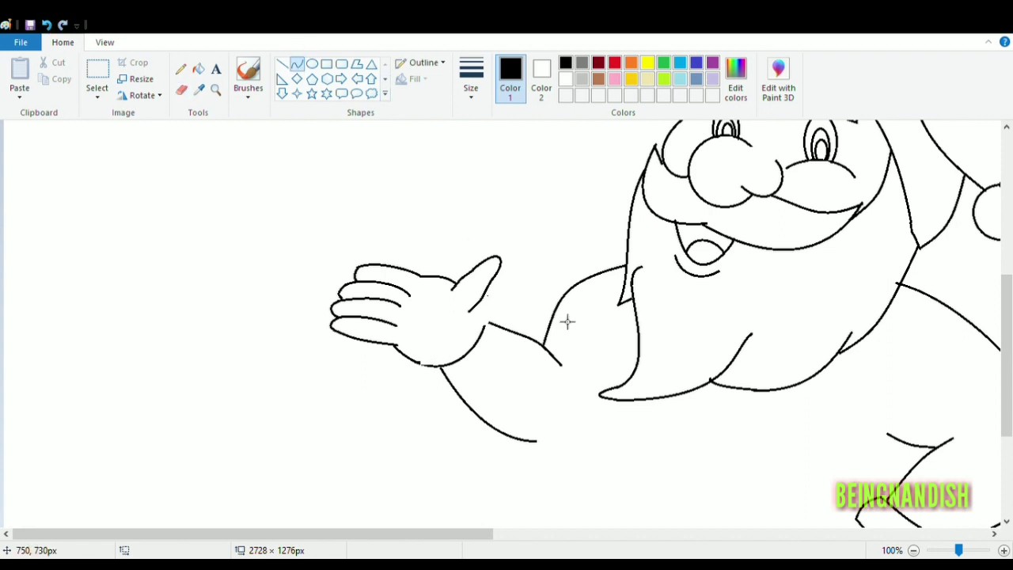
mouse_move(482, 300)
mouse_down()
mouse_move(486, 325)
mouse_move(494, 318)
mouse_up()
click(503, 329)
click(500, 310)
Step: Draw the left cuff's inner edge as a curve from the thumb's base, and close both cuff ends with short curves
click(104, 42)
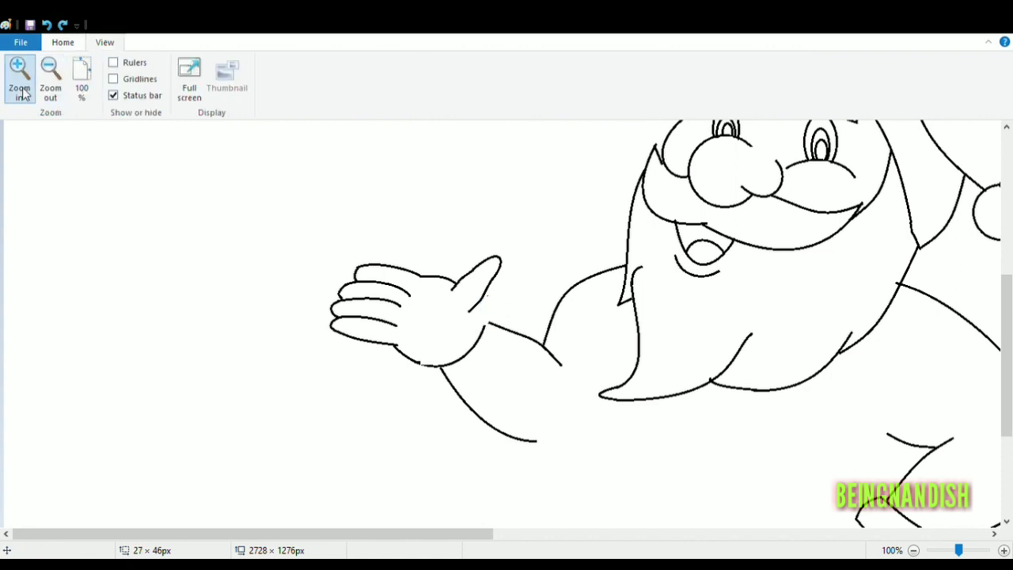
click(19, 75)
drag(227, 534, 369, 533)
mouse_move(374, 324)
mouse_down()
mouse_move(373, 270)
mouse_move(404, 299)
mouse_move(387, 267)
mouse_move(397, 290)
mouse_move(261, 383)
mouse_up()
mouse_move(334, 352)
mouse_down()
mouse_move(312, 380)
mouse_move(319, 373)
mouse_move(279, 372)
mouse_up()
click(285, 418)
drag(257, 406, 279, 372)
drag(272, 380, 243, 387)
click(266, 415)
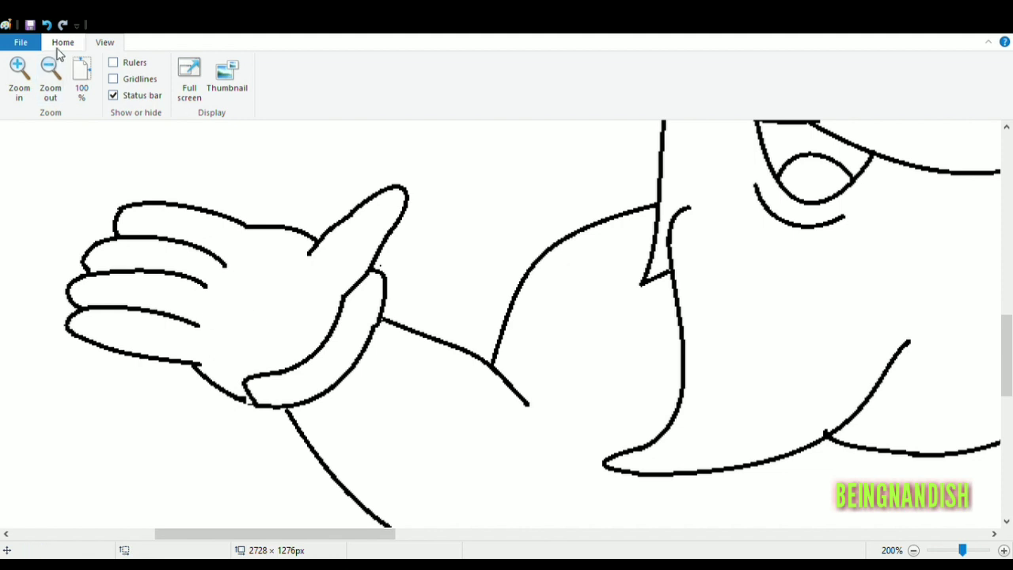
Step: Erase the left hand's lower wrist curve and redraw it as a flatter curve ending at the cuff's lower corner
click(60, 44)
click(297, 64)
drag(194, 365, 223, 376)
click(181, 90)
mouse_move(251, 406)
mouse_down()
mouse_move(195, 362)
mouse_move(249, 382)
mouse_move(228, 387)
mouse_move(207, 372)
mouse_up()
click(48, 25)
click(297, 64)
click(286, 345)
Step: Draw a curved palm crease across the base of the left hand's fingers and a short crease extending the thumb's inner line
drag(241, 262, 206, 326)
mouse_move(213, 285)
mouse_down()
mouse_move(222, 287)
mouse_move(207, 294)
mouse_up()
drag(245, 260, 240, 266)
click(309, 240)
drag(311, 250, 300, 279)
drag(304, 267, 299, 278)
click(417, 267)
scroll(409, 283, down, 2)
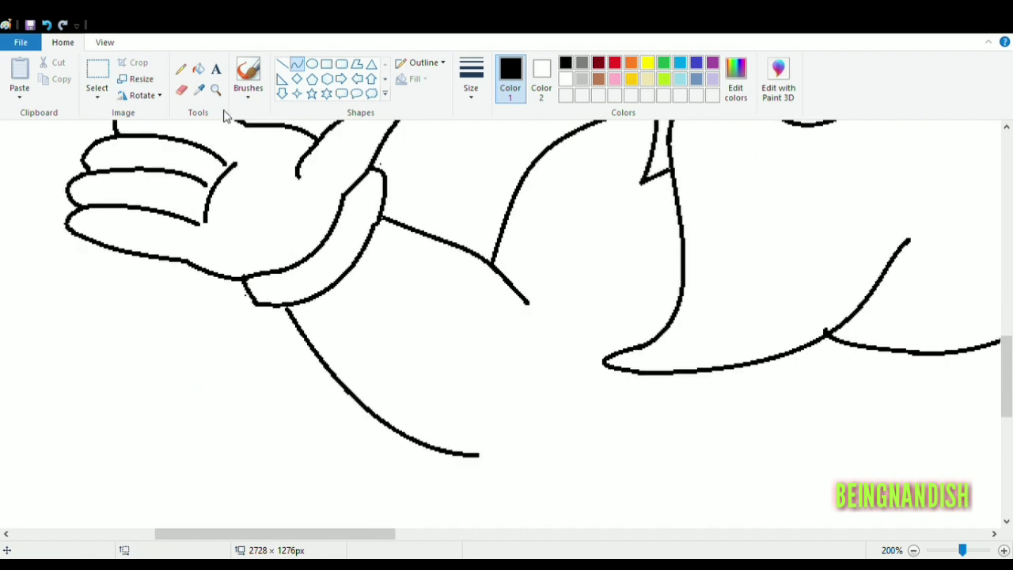
Step: Draw the left side of the torso as a curve running from beside the beard down to the waist
click(104, 42)
click(82, 80)
mouse_move(309, 191)
mouse_down()
mouse_move(260, 308)
mouse_move(246, 413)
mouse_up()
mouse_move(238, 316)
mouse_down()
mouse_move(226, 333)
mouse_move(211, 331)
mouse_move(205, 369)
mouse_up()
drag(280, 306, 278, 305)
click(158, 361)
click(50, 79)
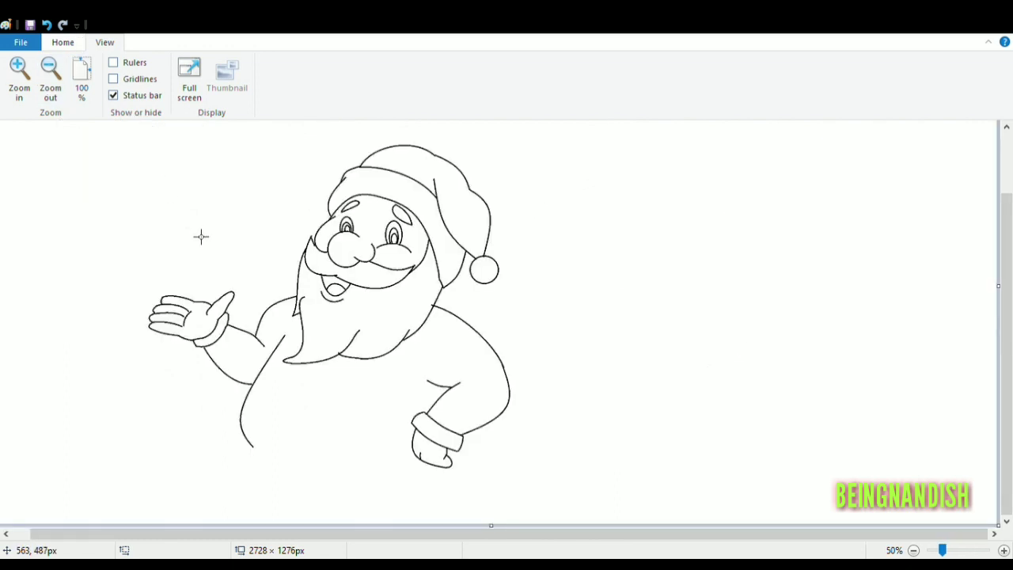
Step: Draw the belt's upper and lower edges as two sagging curves from the torso's left side to the right fist
click(63, 42)
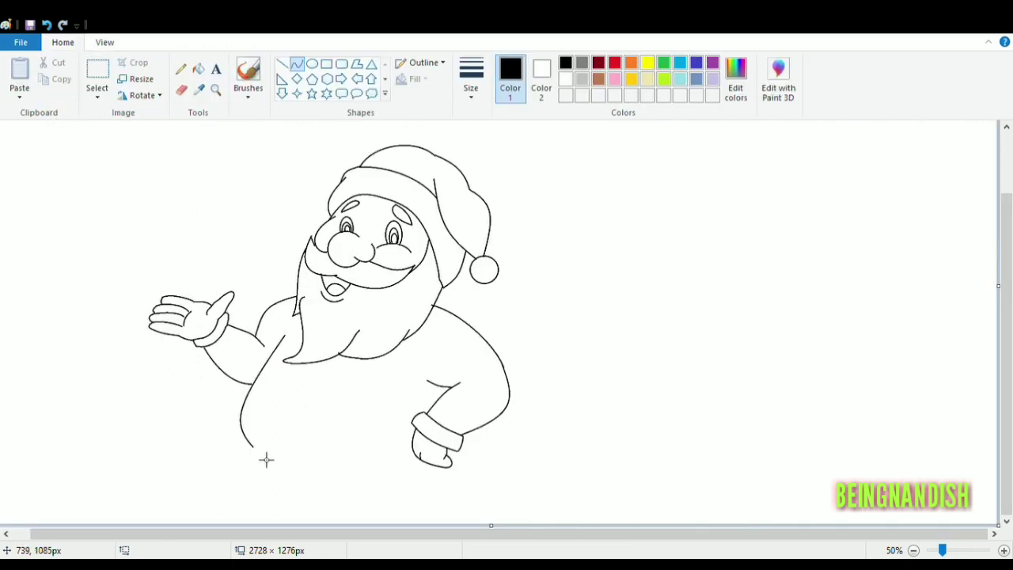
drag(251, 447, 422, 462)
drag(348, 464, 376, 485)
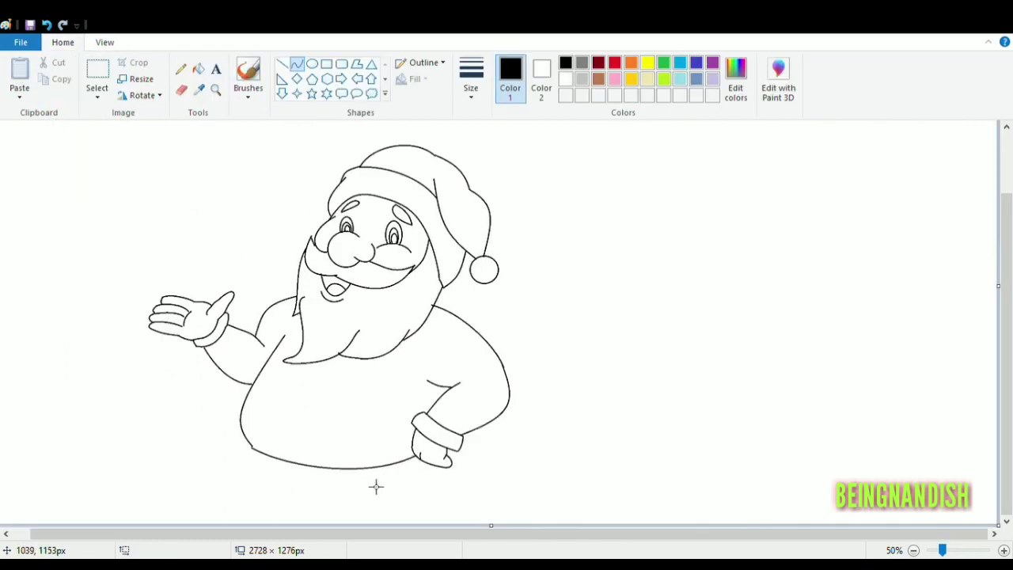
click(377, 486)
drag(259, 464, 440, 473)
click(262, 484)
mouse_move(351, 481)
mouse_down()
mouse_move(349, 500)
mouse_move(358, 490)
mouse_up()
click(226, 439)
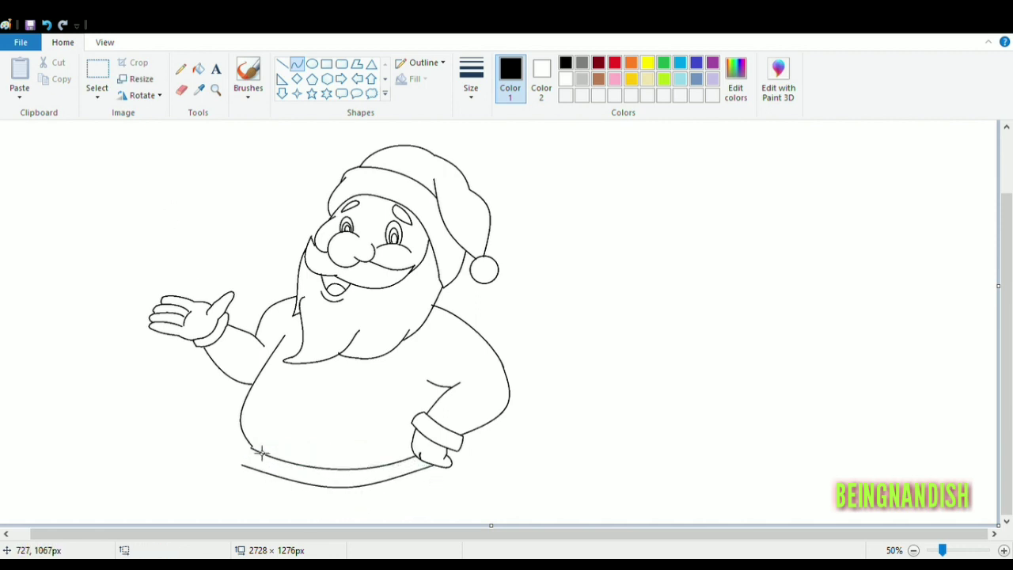
Step: Close the belt's left end with a short curve joining its upper and lower edges
drag(250, 448, 247, 471)
click(105, 42)
click(19, 76)
scroll(285, 330, down, 5)
drag(504, 373, 485, 413)
drag(486, 392, 485, 399)
Step: Trace over the belt's upper edge with a thicker black curve from the left waist to the right fist
click(63, 42)
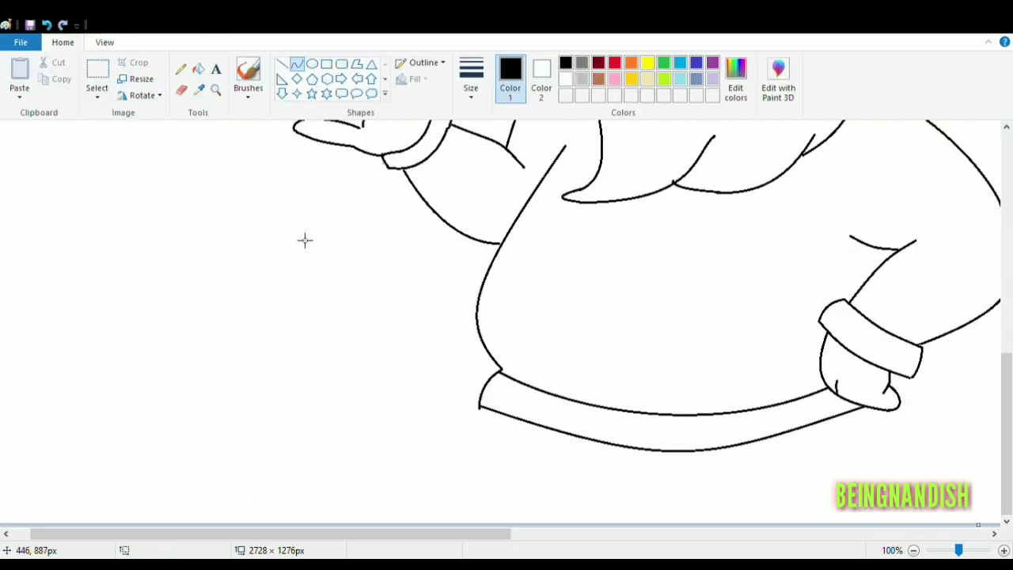
click(182, 89)
drag(367, 535, 430, 535)
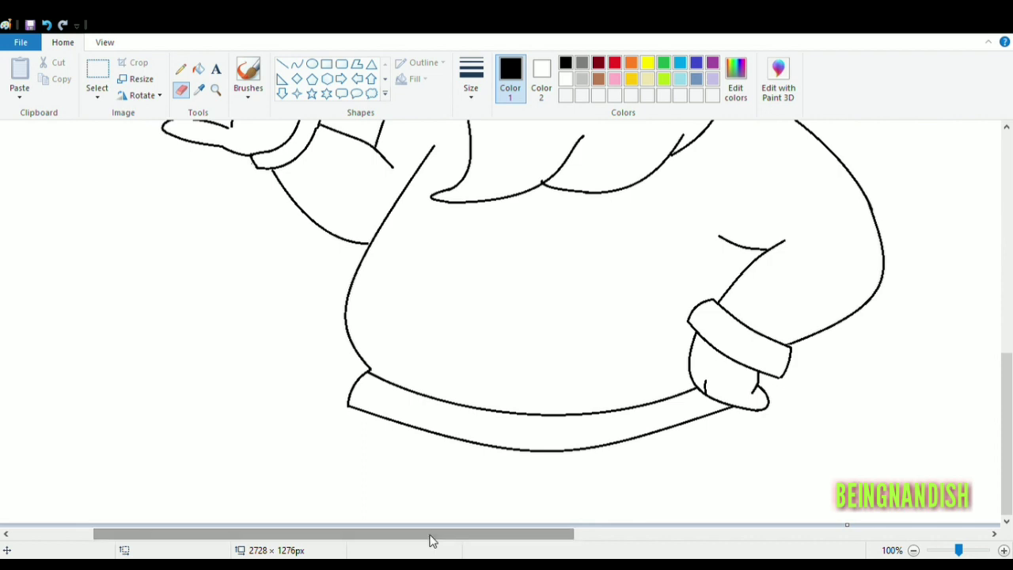
click(296, 63)
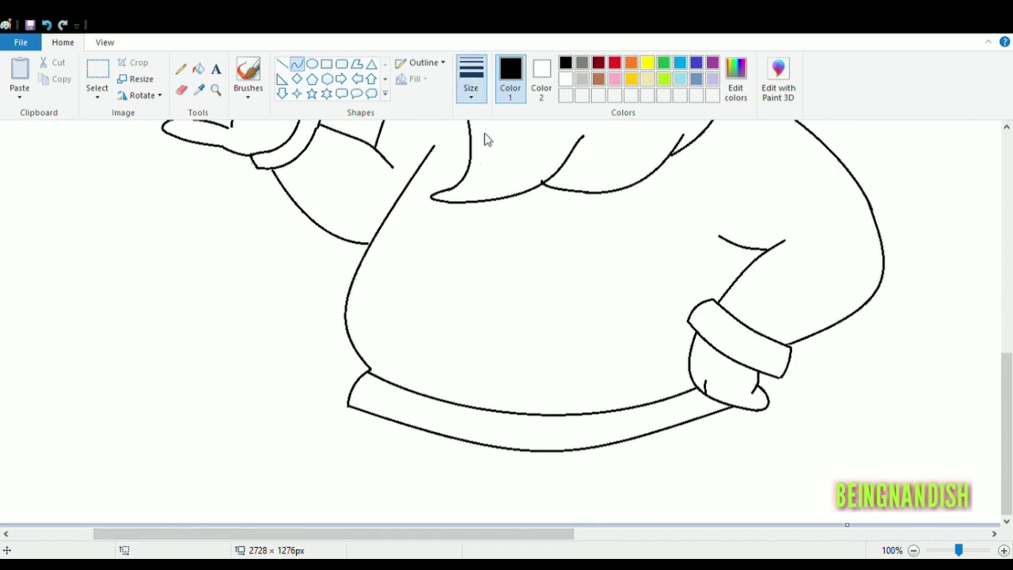
drag(369, 370, 700, 394)
drag(523, 388, 559, 443)
Step: Draw the belt buckle as two nested rounded rectangles at the middle of the belt, the inner one about 92 × 63 px
click(341, 63)
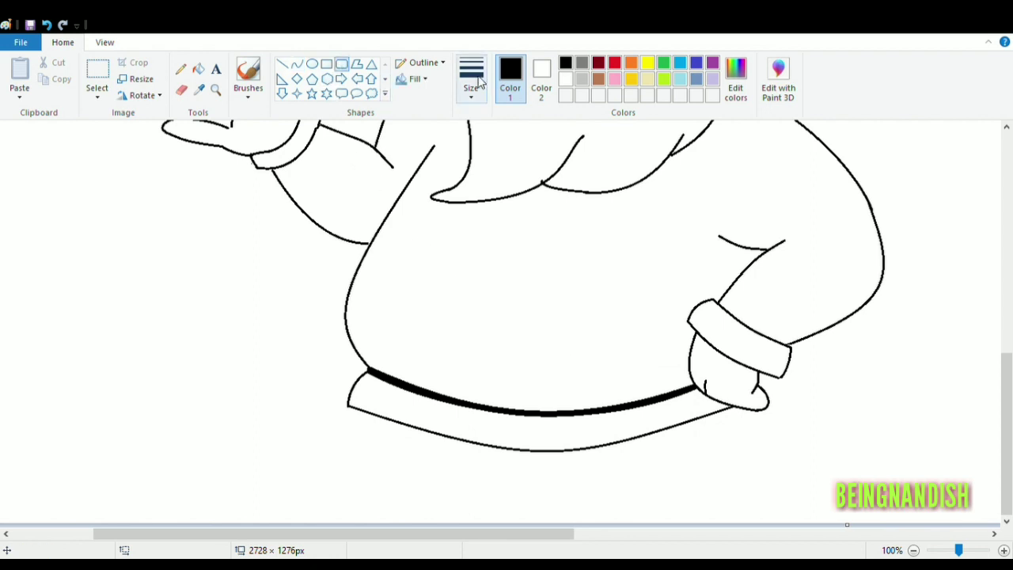
mouse_move(497, 399)
mouse_down()
mouse_move(591, 468)
mouse_move(582, 463)
mouse_up()
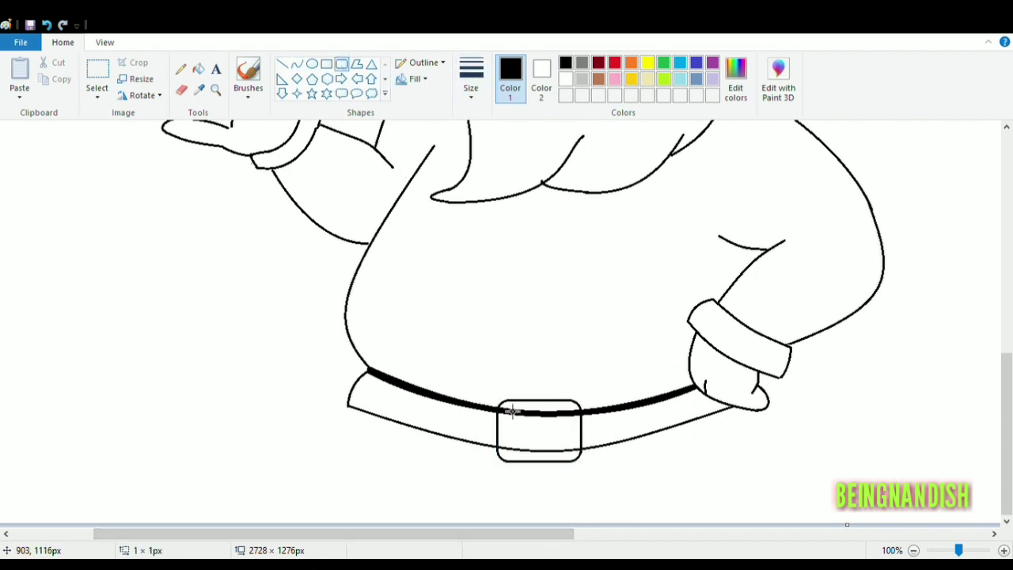
drag(512, 411, 585, 461)
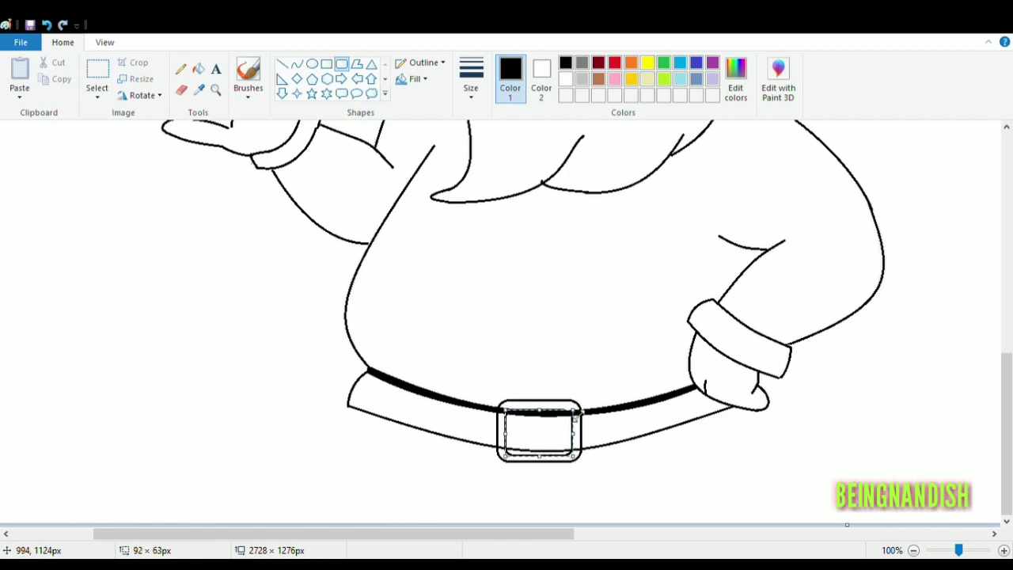
click(524, 188)
Step: Erase the belt lines that cross the buckle frame between its outer and inner rectangles
click(182, 90)
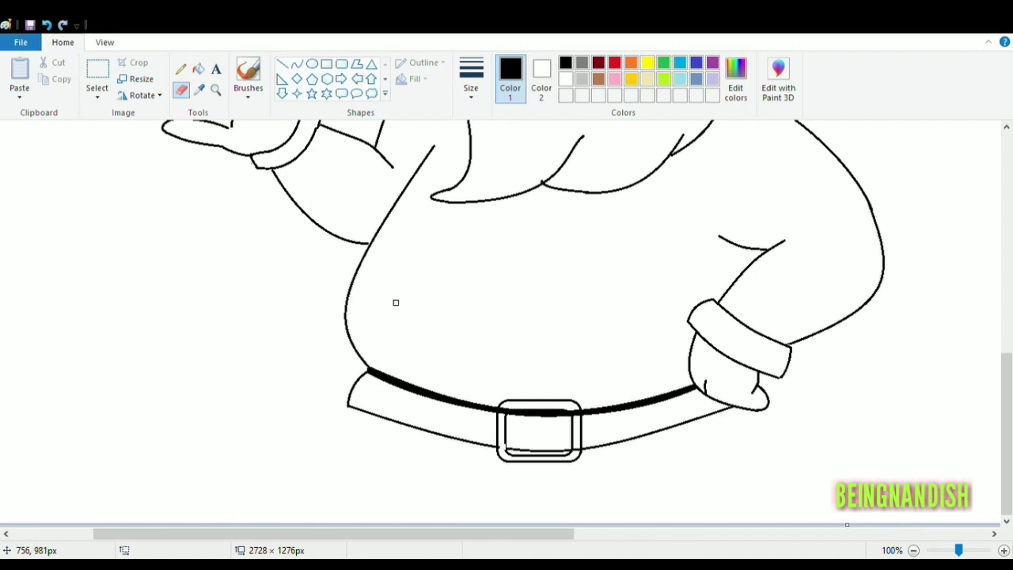
click(104, 42)
scroll(542, 398, left, 3)
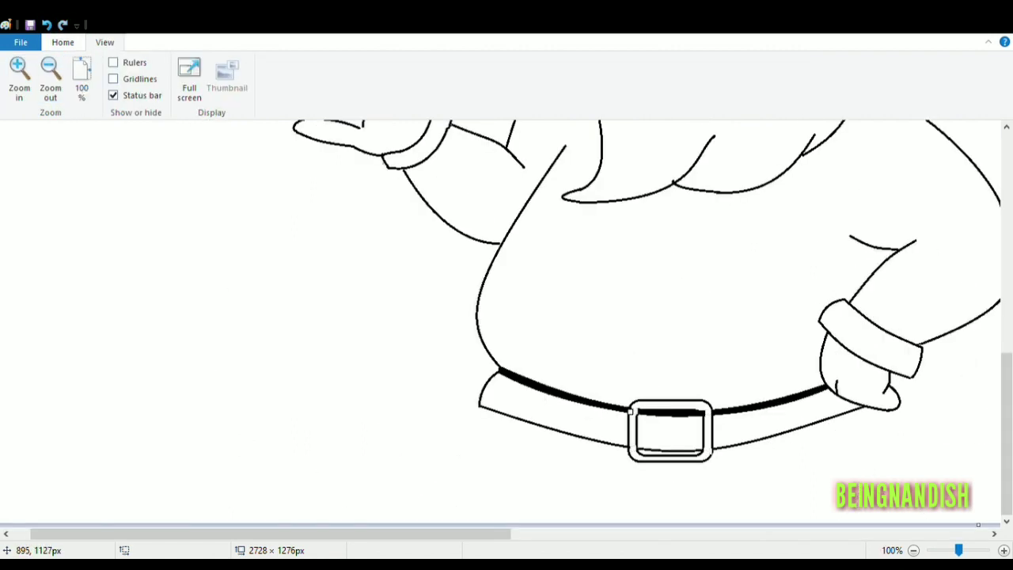
click(19, 81)
scroll(119, 340, down, 2)
drag(215, 533, 438, 533)
scroll(357, 402, down, 1)
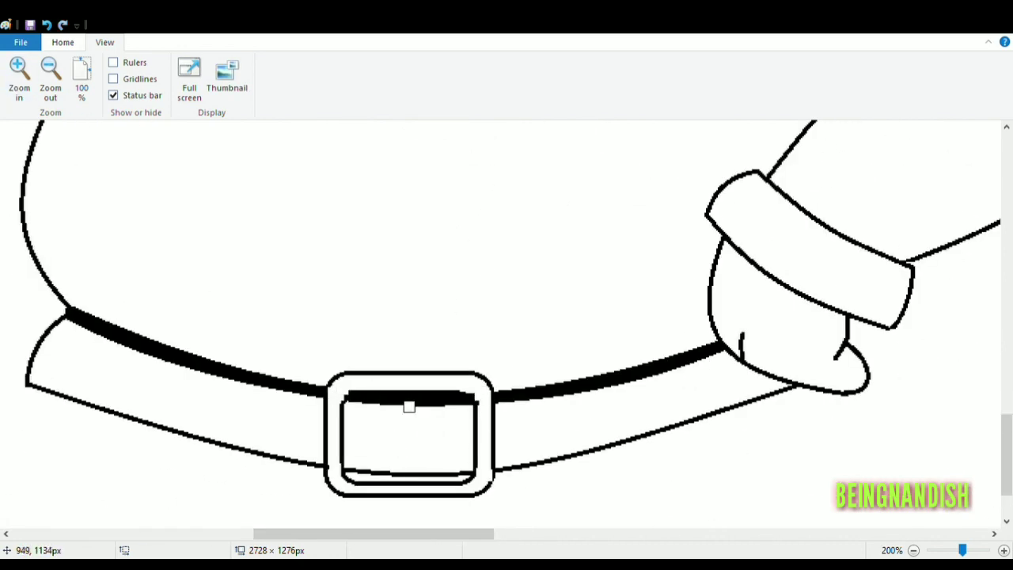
Step: Draw the coat's curved front line from the beard to the buckle, and add a small crease at the right arm's inner elbow
click(62, 42)
click(105, 42)
click(57, 76)
scroll(285, 277, up, 2)
click(52, 73)
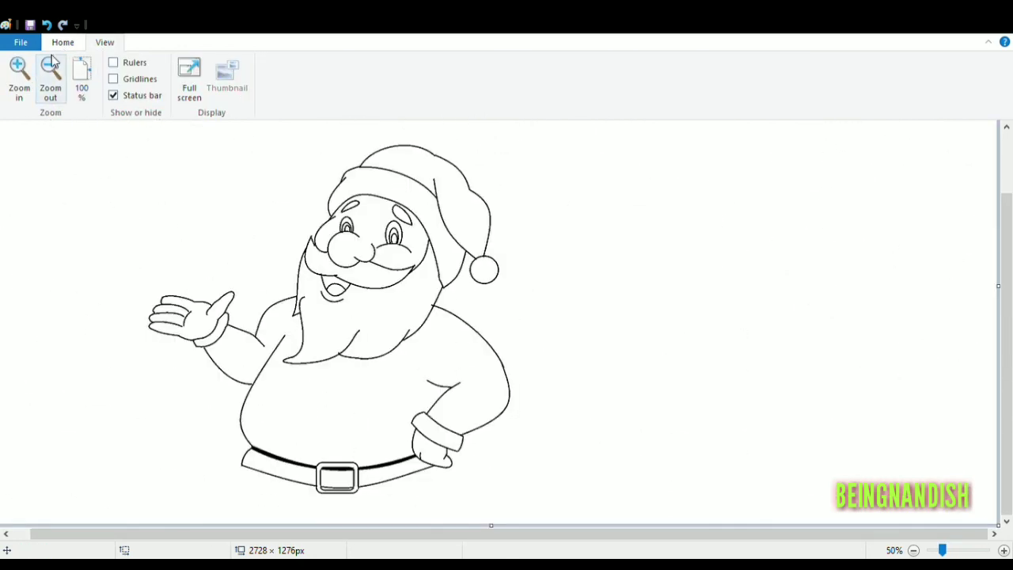
click(63, 42)
click(296, 64)
drag(338, 358, 337, 461)
drag(336, 412, 324, 411)
click(338, 460)
drag(351, 471, 347, 467)
click(380, 437)
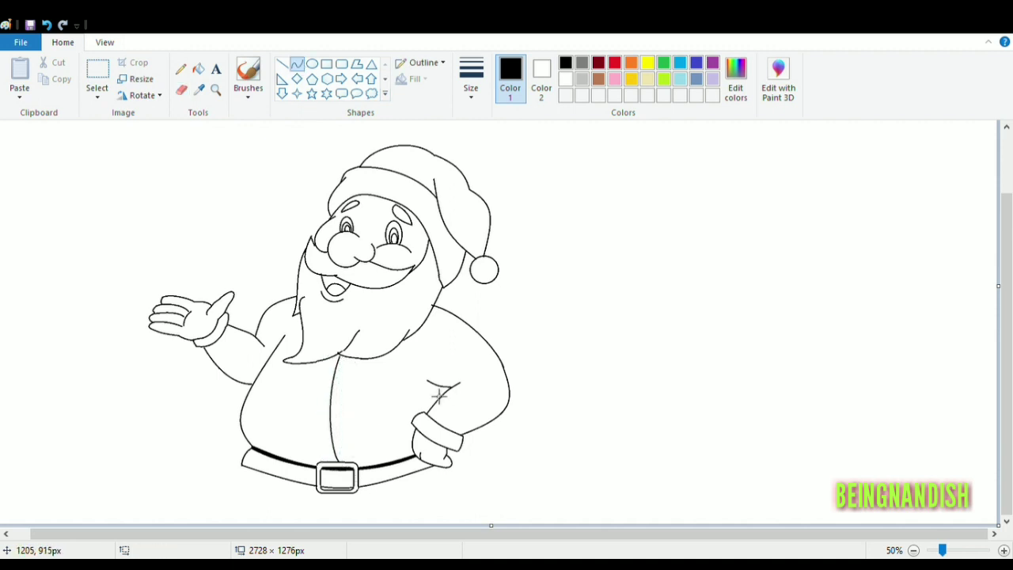
drag(439, 394, 444, 399)
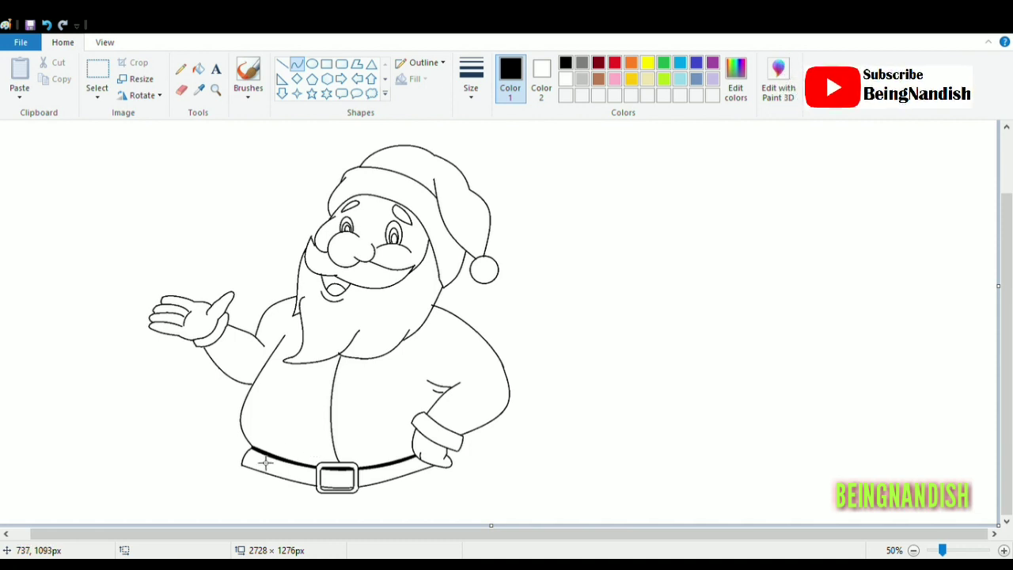
Step: Draw a short curve below the belt's left end and a short straight line below the right fist as the coat's sides
drag(254, 487, 259, 483)
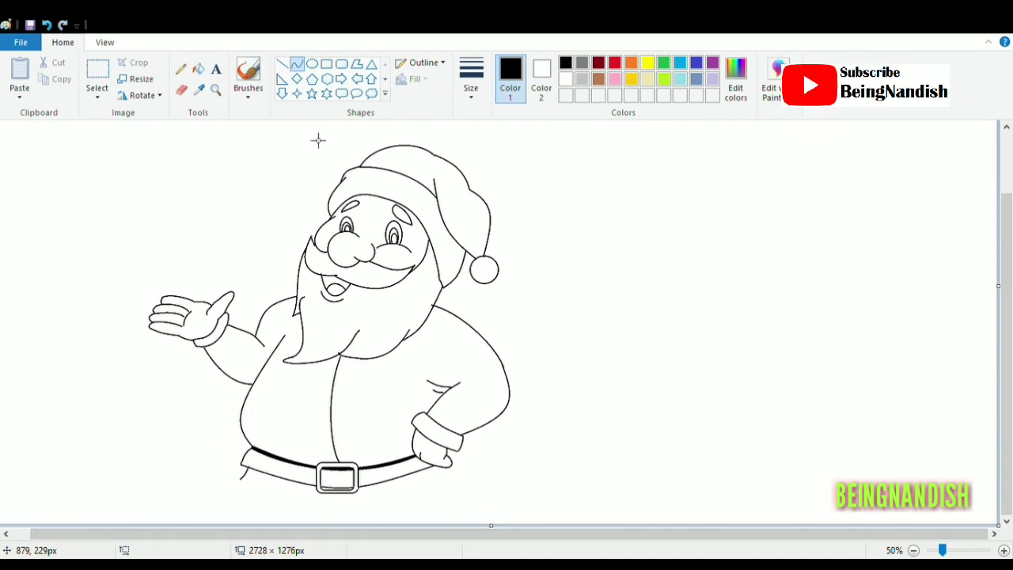
click(283, 63)
drag(460, 473, 458, 469)
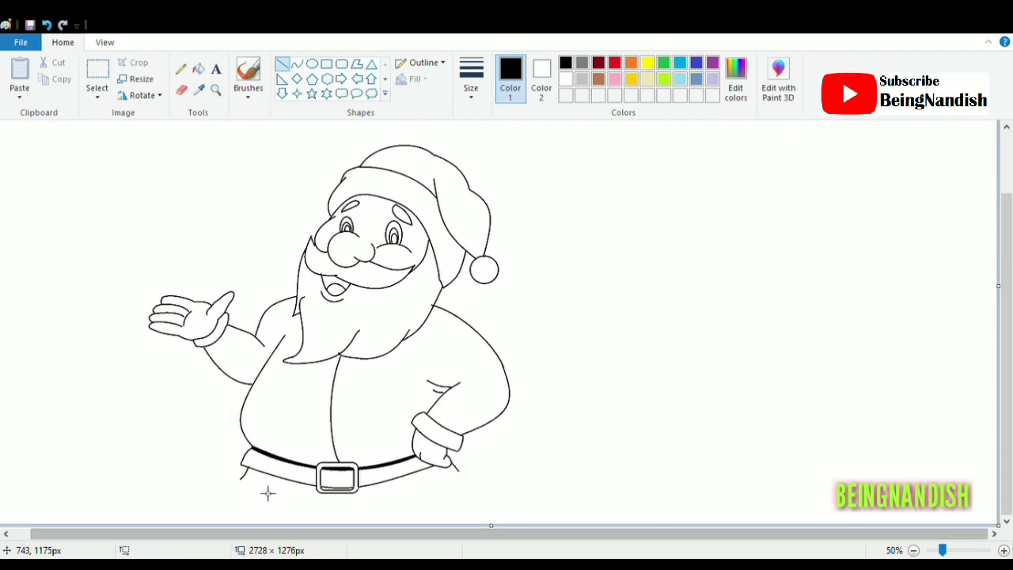
Step: Draw the upper edge of the coat's hem trim as two curves with a small gap below the buckle
click(297, 63)
mouse_move(245, 487)
mouse_down()
mouse_move(322, 522)
mouse_move(336, 519)
mouse_up()
mouse_move(247, 496)
mouse_down()
mouse_move(260, 500)
mouse_move(248, 482)
mouse_up()
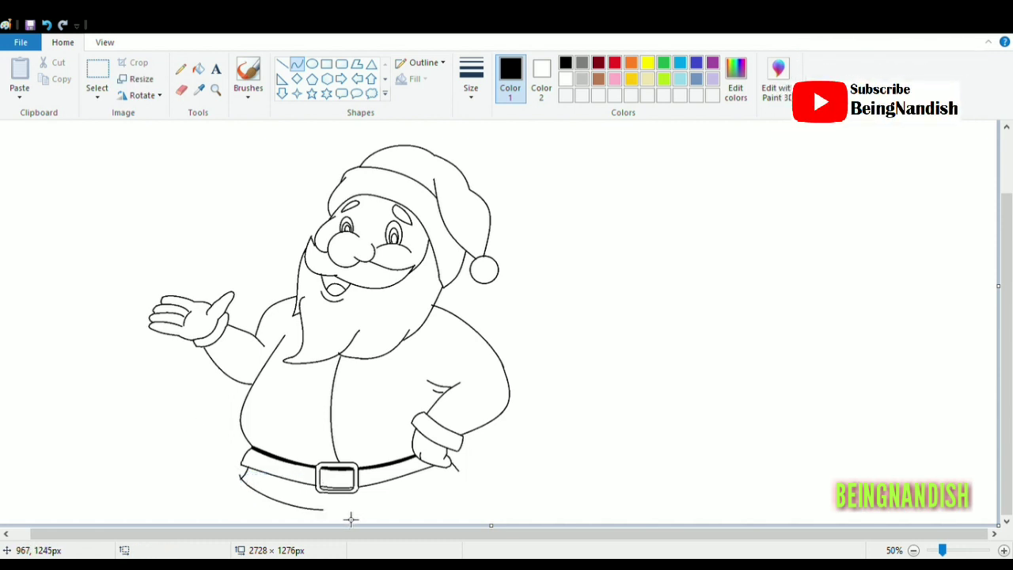
mouse_move(342, 510)
mouse_down()
mouse_move(466, 472)
mouse_move(436, 493)
mouse_move(452, 497)
mouse_up()
Step: Draw the lower edge of the hem trim as two curves, one on each side, running to the canvas bottom
click(105, 43)
click(20, 77)
scroll(217, 347, down, 3)
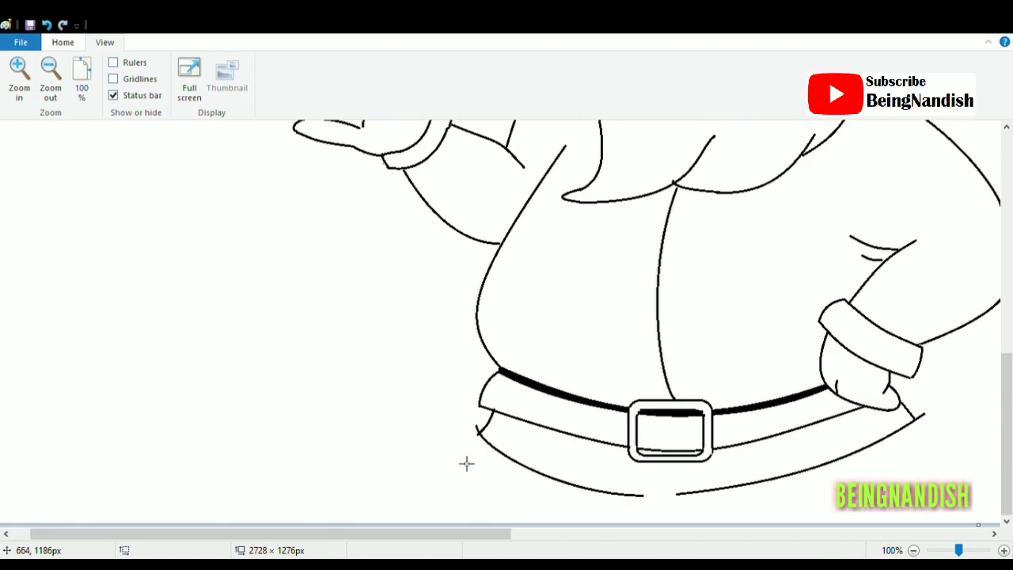
mouse_move(450, 460)
mouse_down()
mouse_move(549, 530)
mouse_move(599, 531)
mouse_move(561, 524)
mouse_up()
drag(453, 496, 447, 497)
click(536, 359)
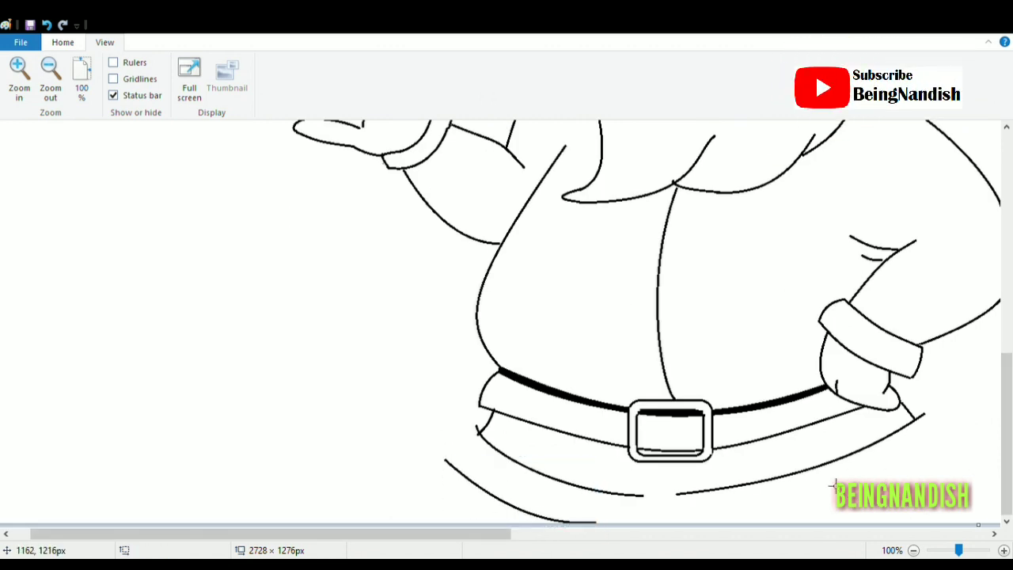
drag(945, 447, 738, 534)
mouse_move(831, 514)
mouse_down()
mouse_move(863, 496)
mouse_move(835, 517)
mouse_up()
click(358, 323)
Step: Close the right end of the hem trim with a rounded curve
click(63, 42)
mouse_move(925, 415)
mouse_down()
mouse_move(947, 450)
mouse_move(960, 437)
mouse_up()
click(966, 364)
mouse_move(478, 432)
mouse_down()
mouse_move(445, 463)
mouse_move(449, 433)
mouse_up()
click(47, 25)
click(181, 90)
click(297, 64)
click(47, 25)
drag(441, 473, 430, 458)
click(47, 26)
Step: Close the hem trim's left end, and draw two short curves down from its upper edges at the front opening, the right one about 23 × 39 px
drag(478, 431, 446, 460)
mouse_move(448, 452)
mouse_down()
mouse_move(452, 442)
mouse_move(430, 420)
mouse_up()
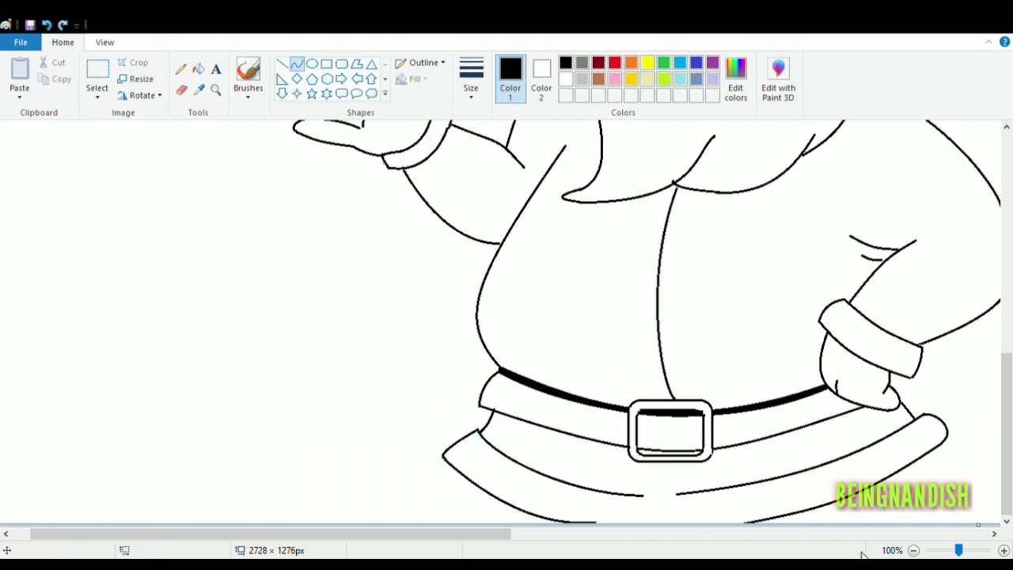
drag(645, 497, 650, 524)
mouse_move(651, 510)
mouse_down()
mouse_move(656, 503)
mouse_move(653, 526)
mouse_up()
click(681, 492)
drag(680, 495, 673, 525)
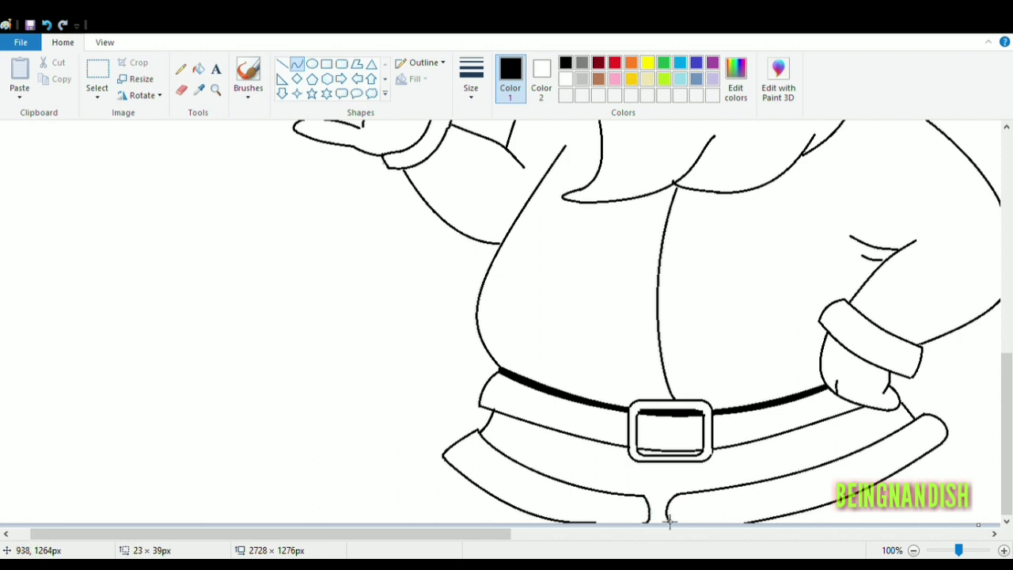
Step: Join the trim's front edges with two straight lines peaking below the buckle, and draw short outer leg lines beneath the trim
click(282, 64)
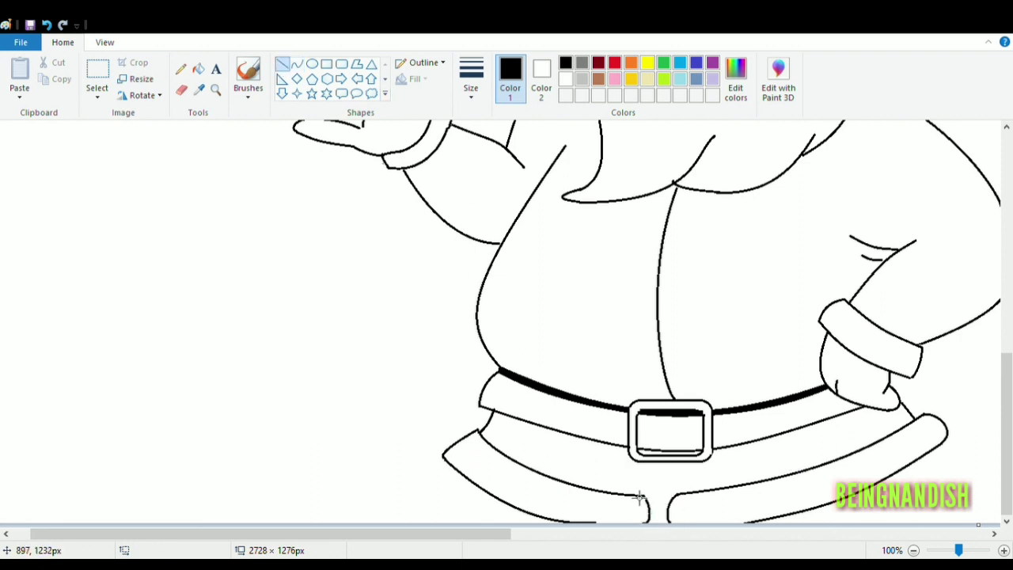
mouse_move(639, 500)
mouse_down()
mouse_move(661, 472)
mouse_move(683, 501)
mouse_up()
click(344, 323)
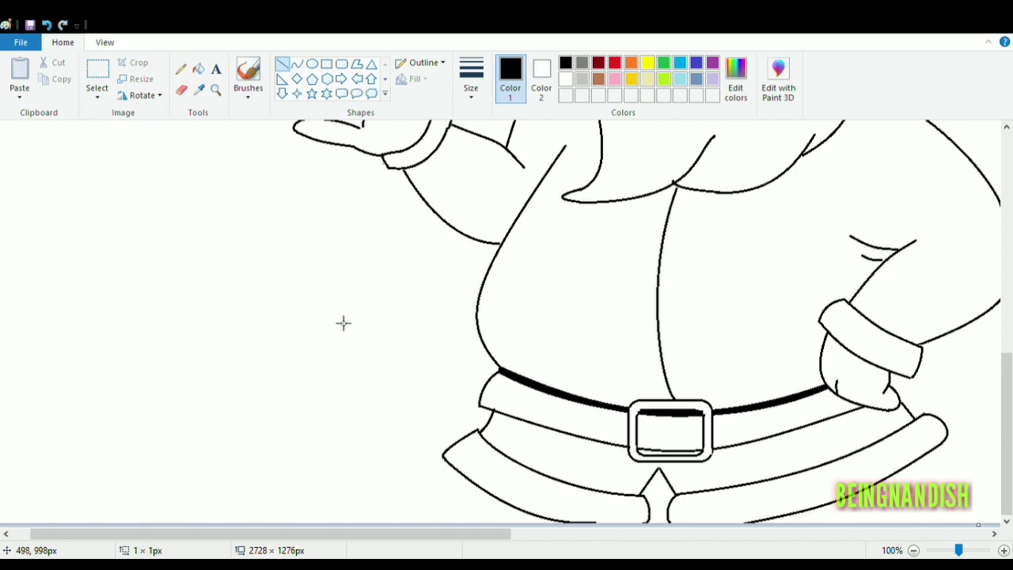
drag(873, 495, 873, 528)
drag(509, 521, 503, 523)
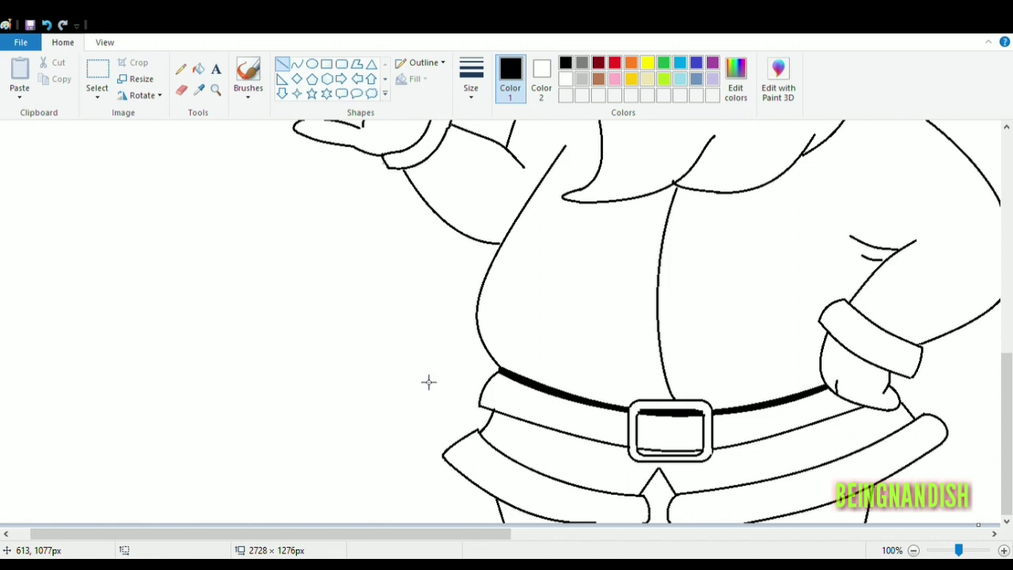
Step: Draw an inner curve parallel to the belt's lower edge on each side of the buckle, the left one about 190 × 55 px
click(296, 68)
drag(494, 404, 631, 446)
click(545, 430)
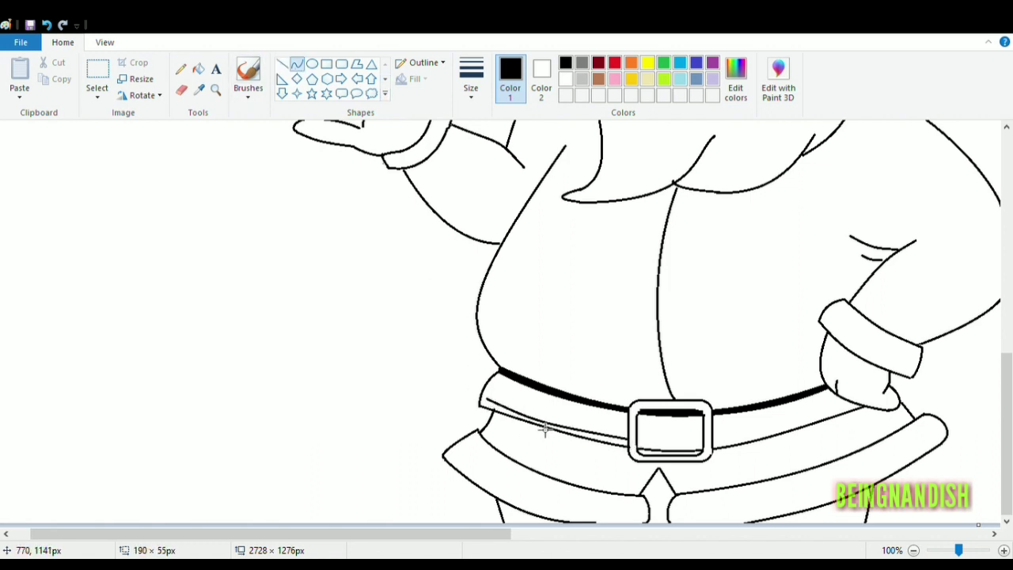
click(546, 427)
drag(853, 411, 730, 446)
click(791, 435)
click(791, 435)
click(821, 457)
Step: Continue the belt's inner line across the inside of the buckle with a curve about 89 × 8 px
mouse_move(650, 446)
mouse_down()
mouse_move(705, 449)
mouse_move(669, 458)
mouse_move(644, 451)
mouse_move(710, 451)
mouse_up()
click(671, 451)
key(ctrl+z)
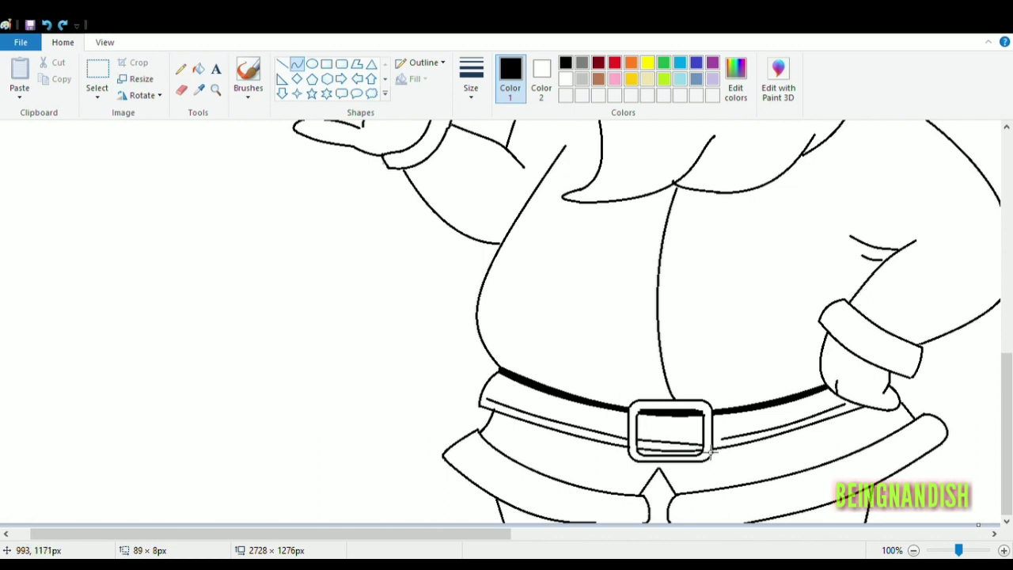
click(670, 455)
click(678, 453)
click(733, 364)
scroll(652, 349, up, 5)
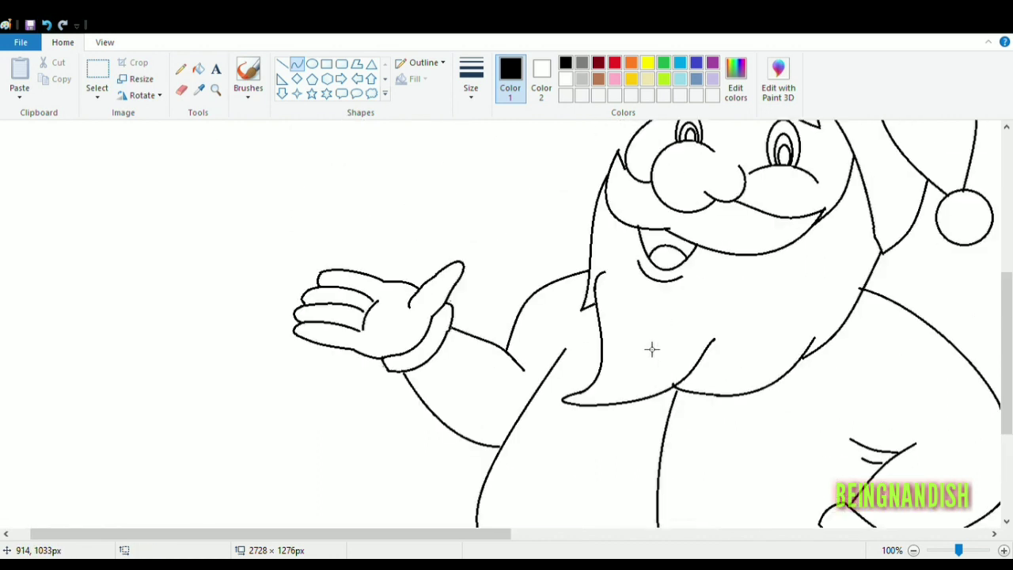
click(104, 42)
click(50, 75)
drag(353, 534, 334, 535)
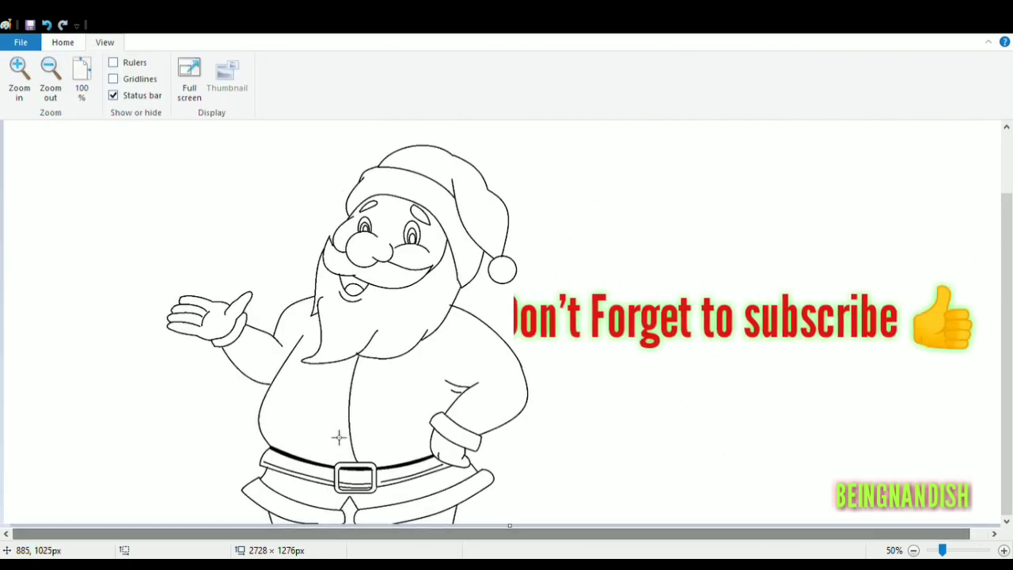